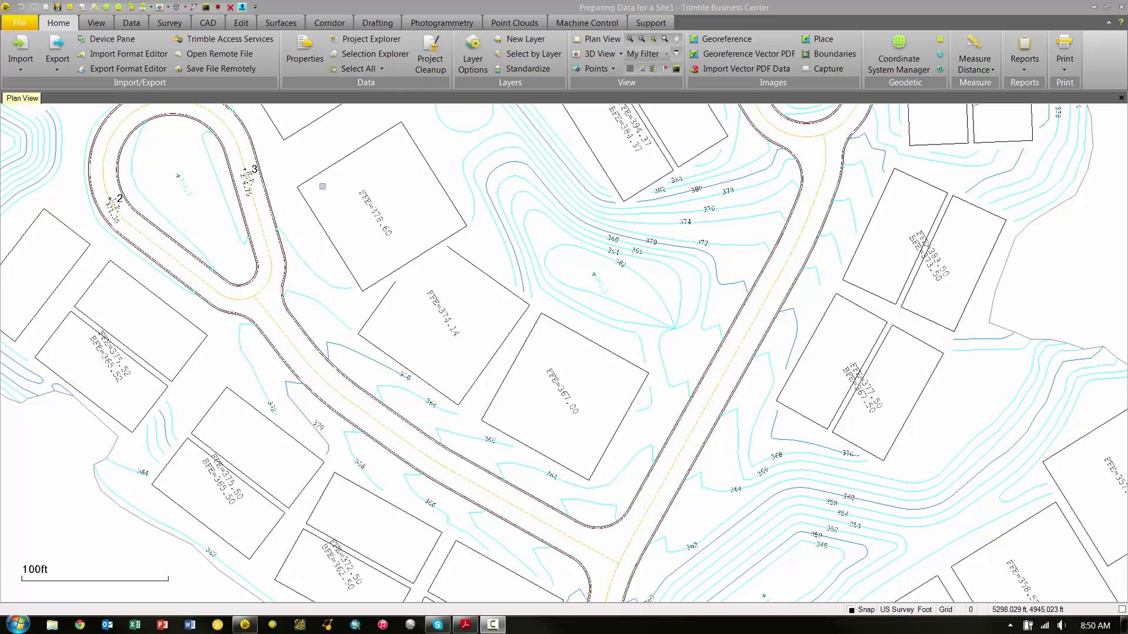
Recentre the buildings in the site plan and start the Move Objects command from the Edit tab
scroll(361, 282, up, 2)
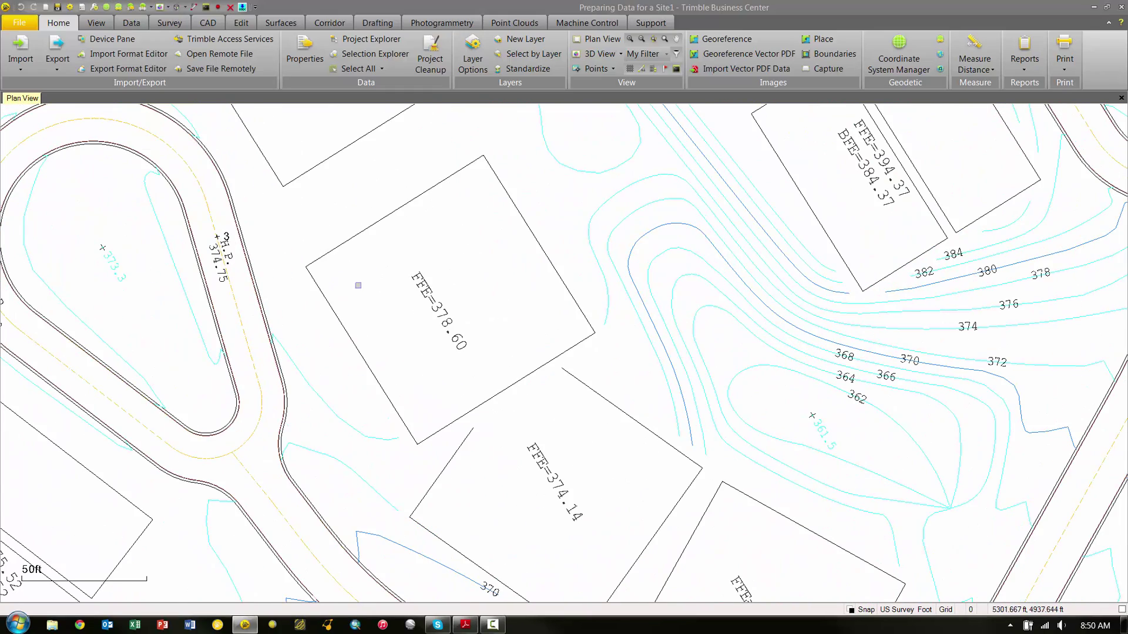
scroll(495, 359, down, 1)
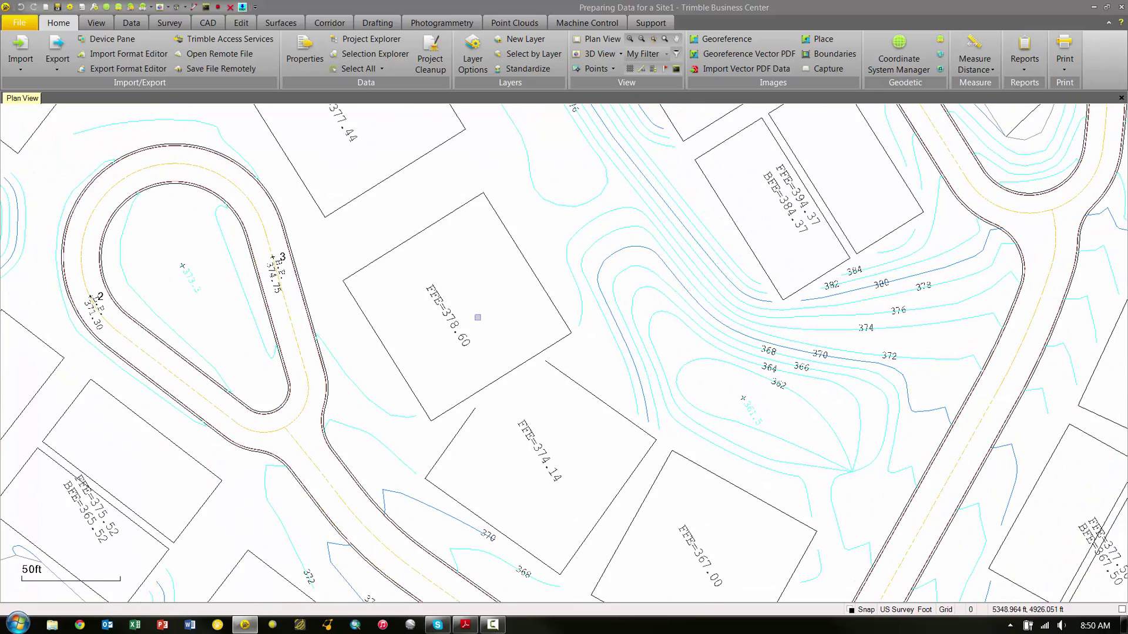
middle_drag(472, 322, 474, 289)
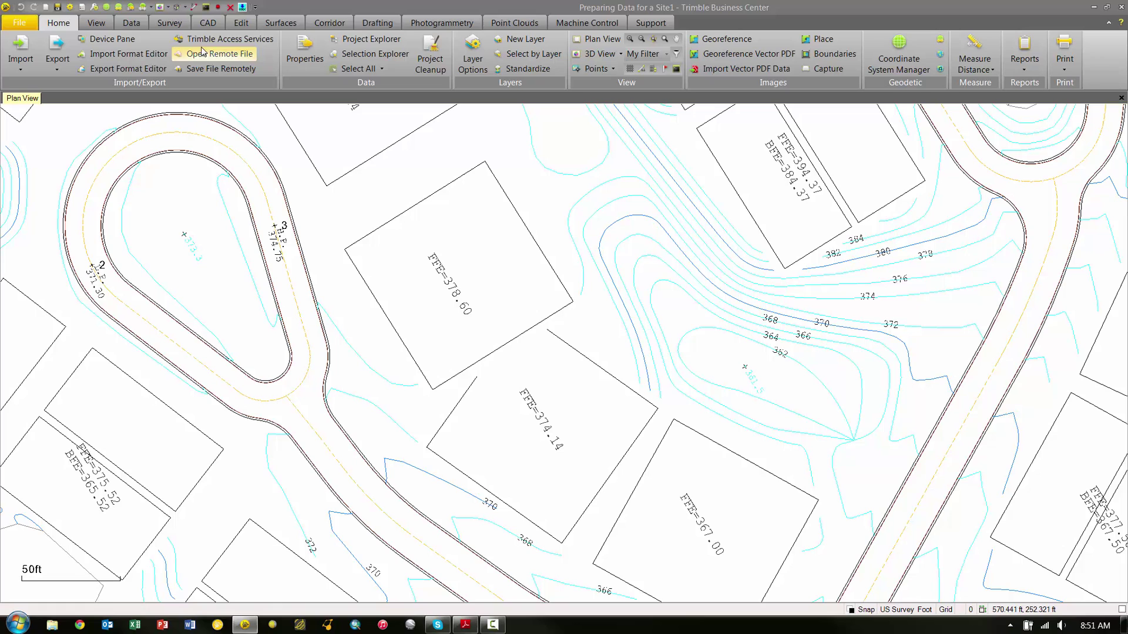
click(242, 23)
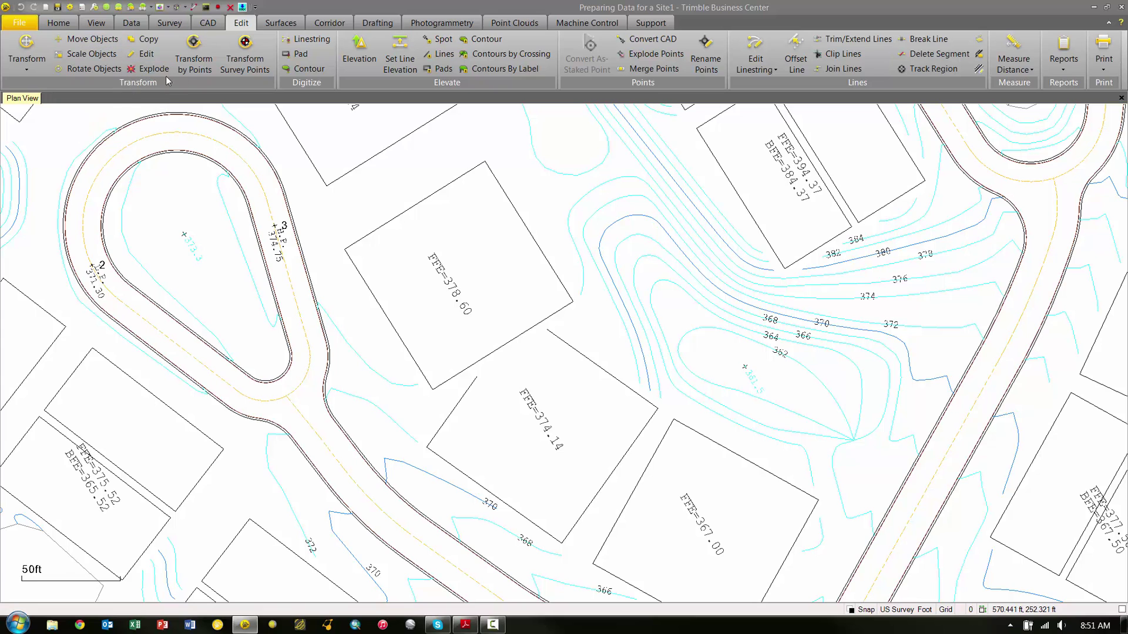
click(103, 42)
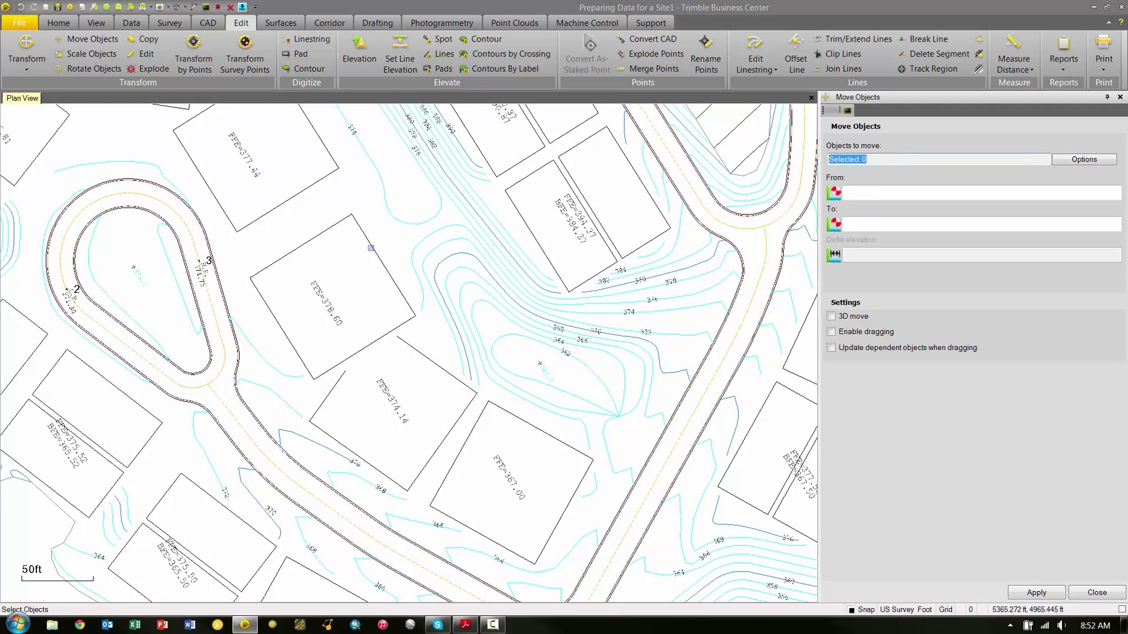
click(370, 248)
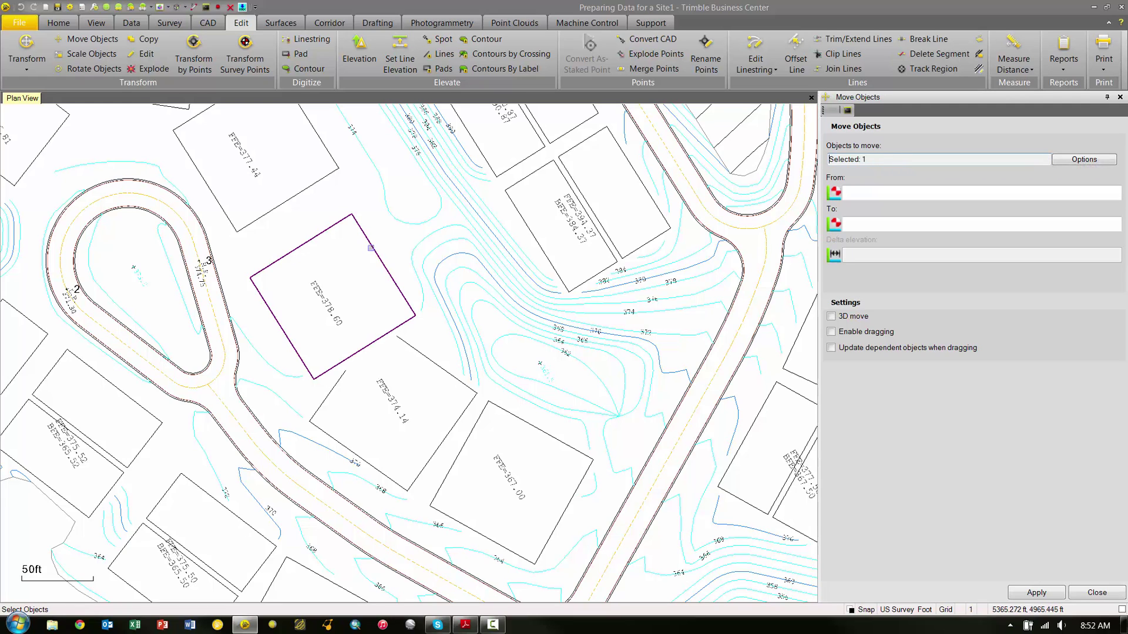
click(873, 192)
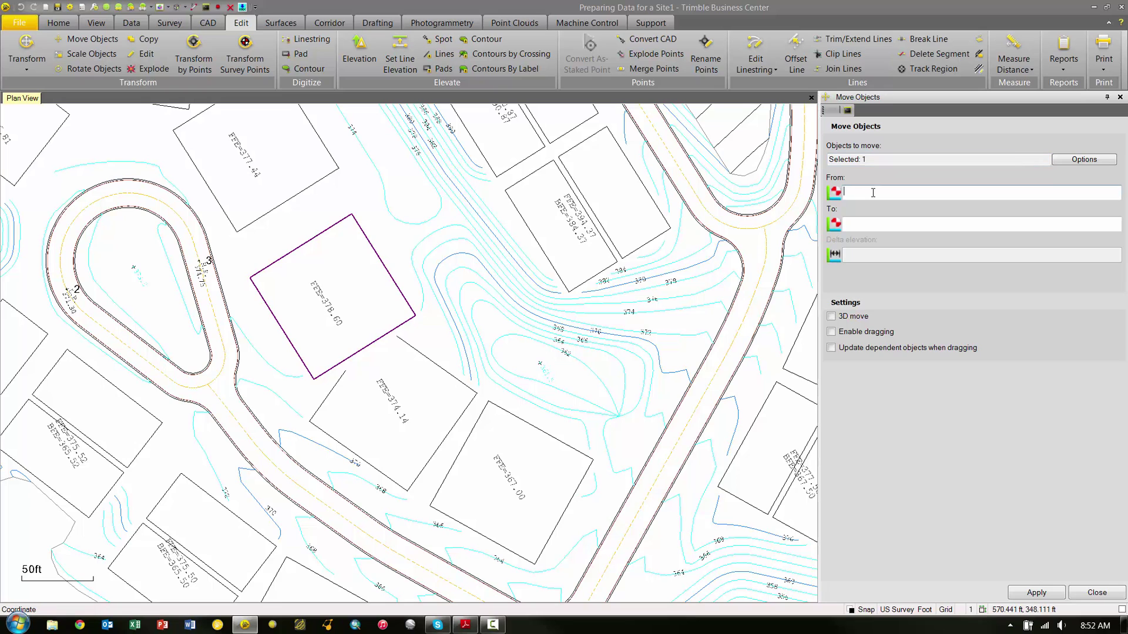
click(363, 282)
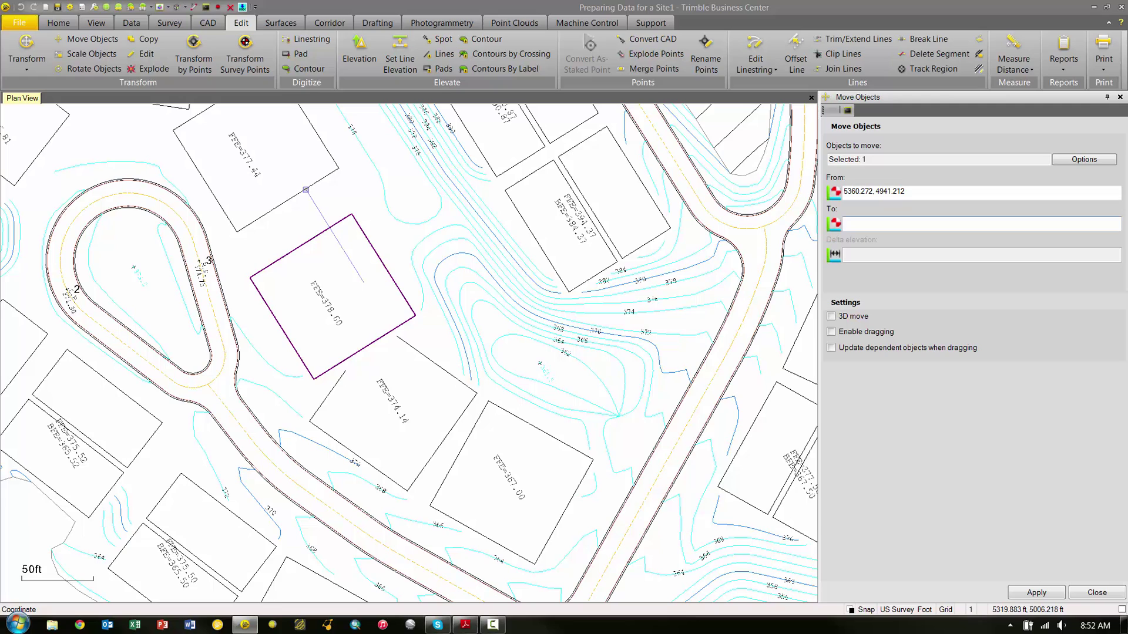
click(875, 225)
text(@-10,@12)
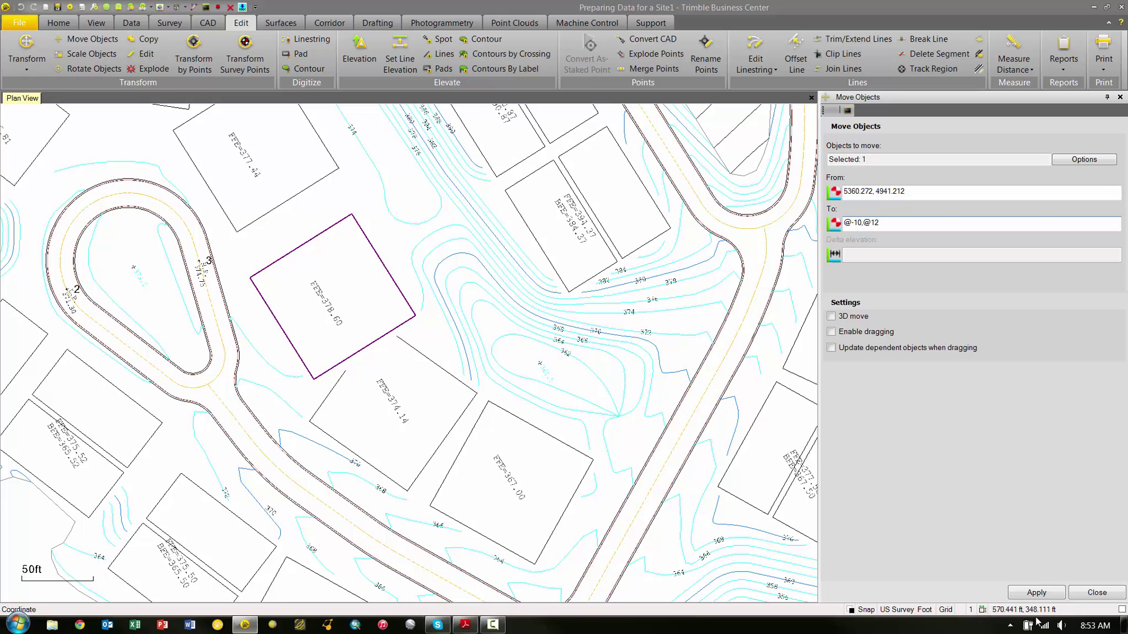
Apply the pad move, close Move Objects, clear the selection and bring the FFE=374.14 pad into view
click(1037, 593)
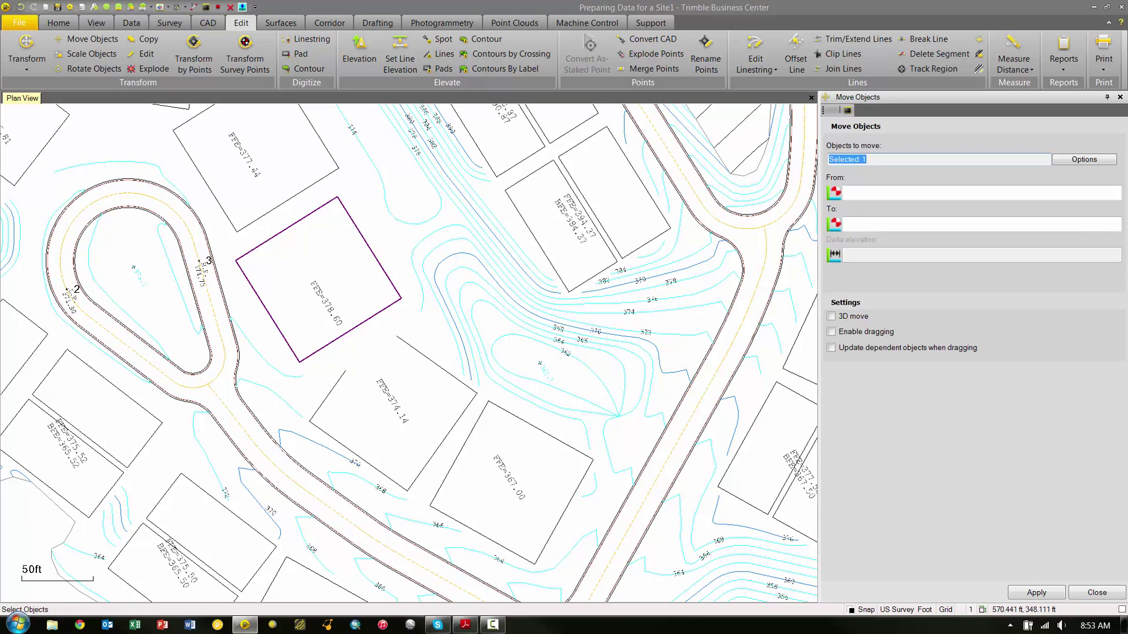
click(1094, 592)
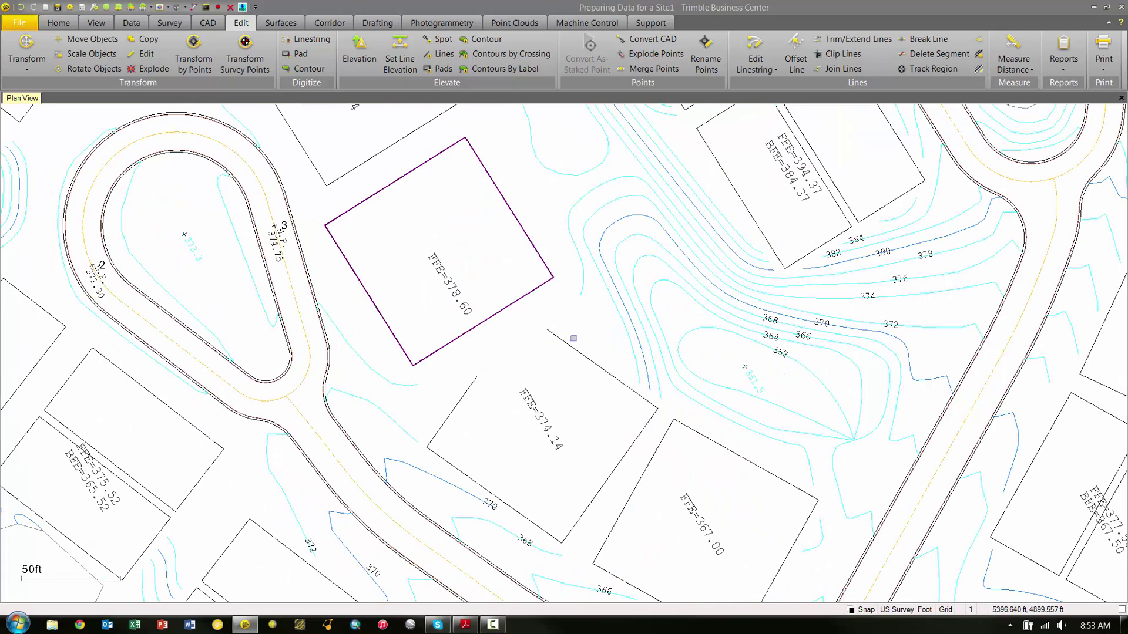
key(Escape)
scroll(519, 359, up, 2)
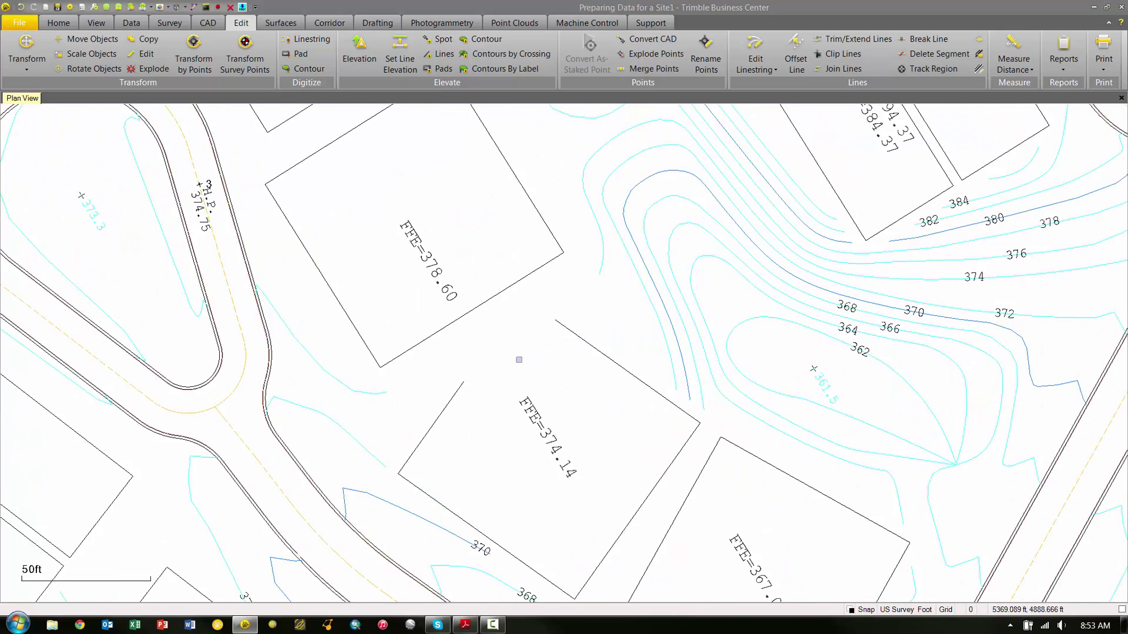
mouse_move(519, 359)
middle_down()
mouse_move(516, 378)
mouse_move(551, 244)
mouse_move(478, 267)
middle_up()
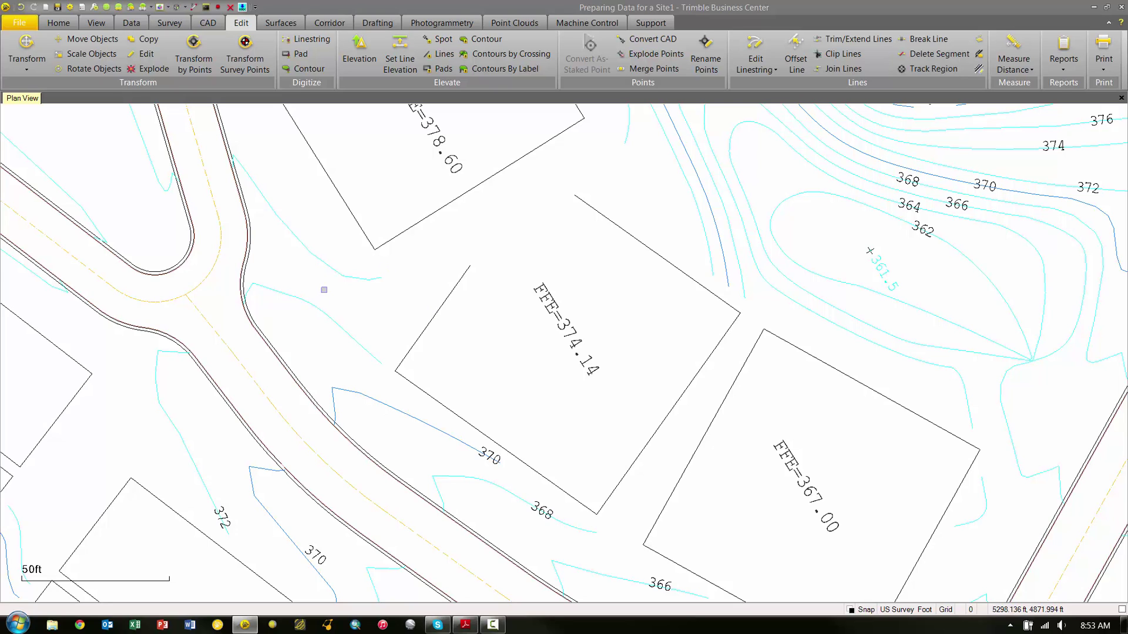
Start a new polyline from the CAD tab with its layer set to Pads
click(213, 23)
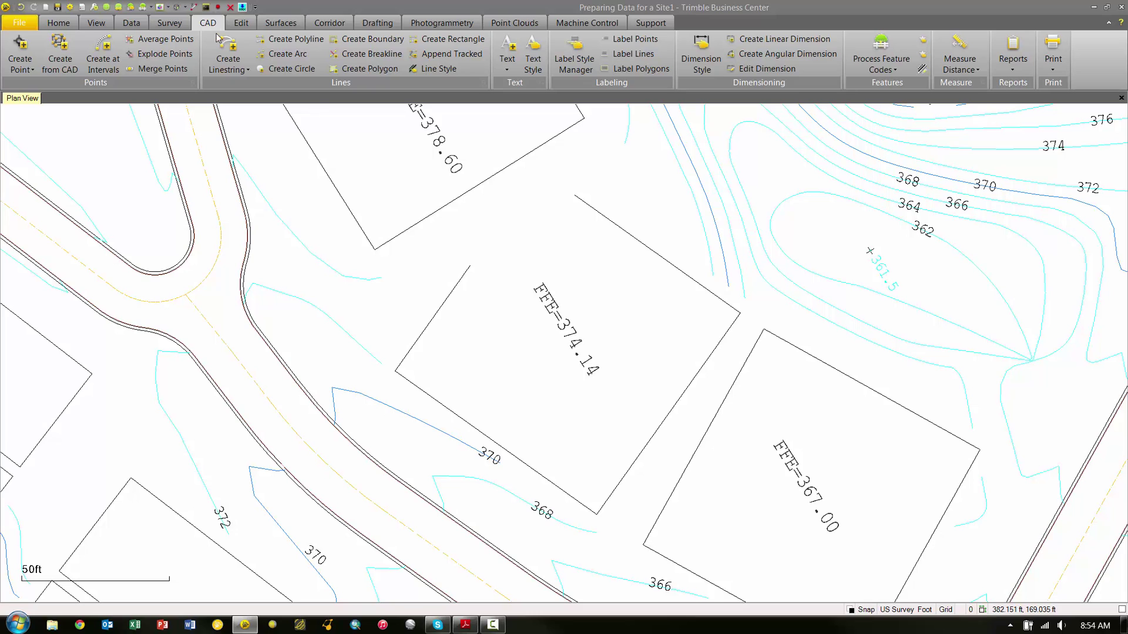
click(288, 39)
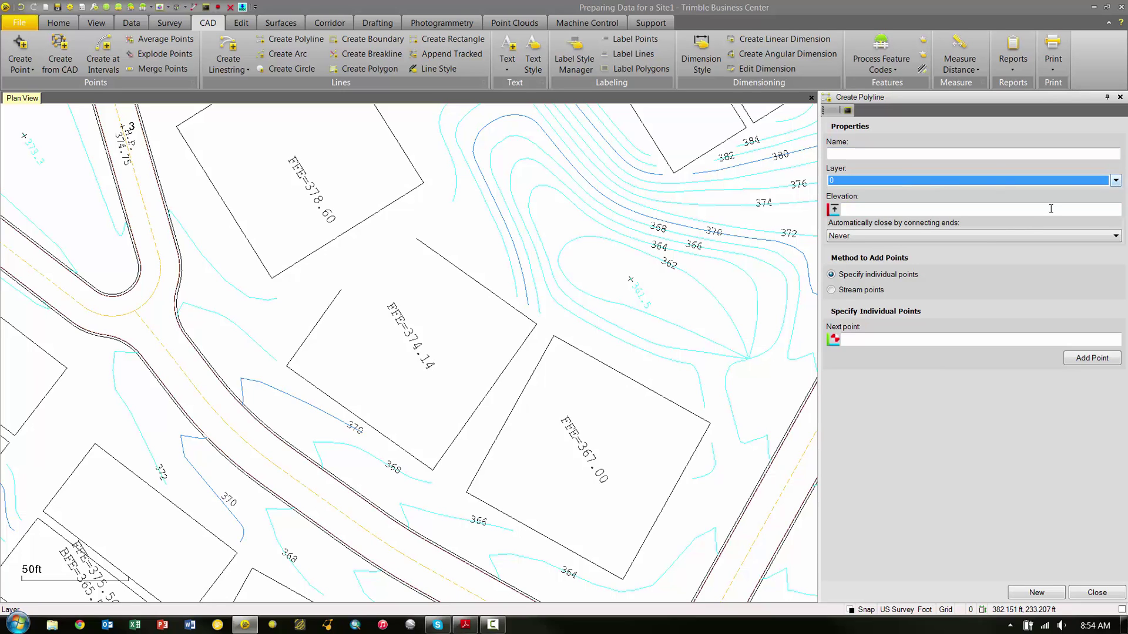
click(1116, 180)
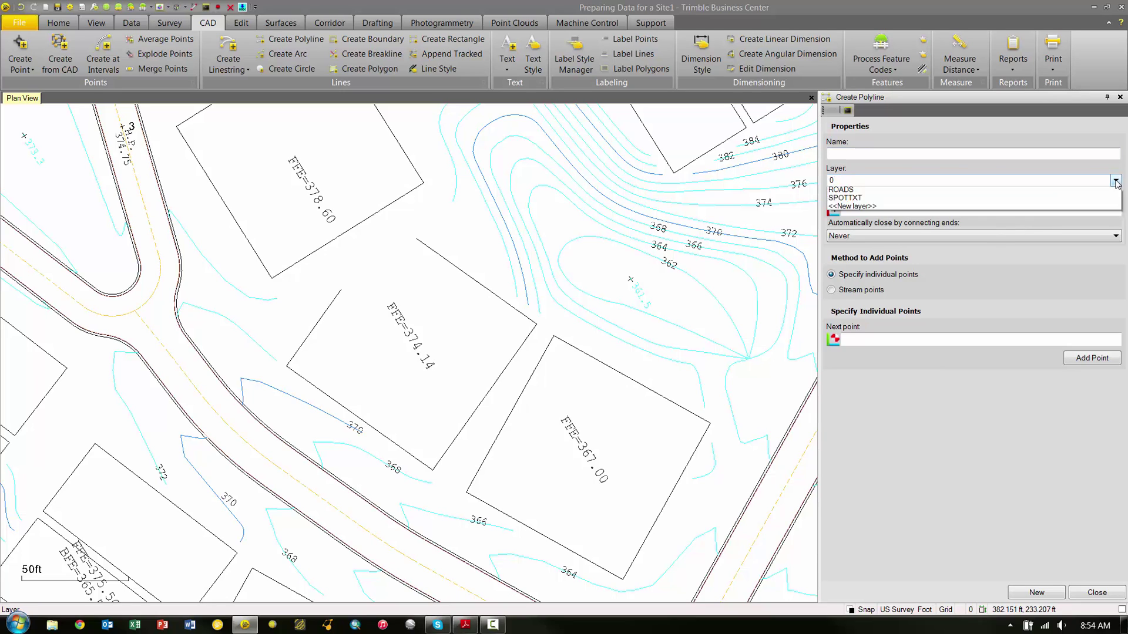
click(940, 226)
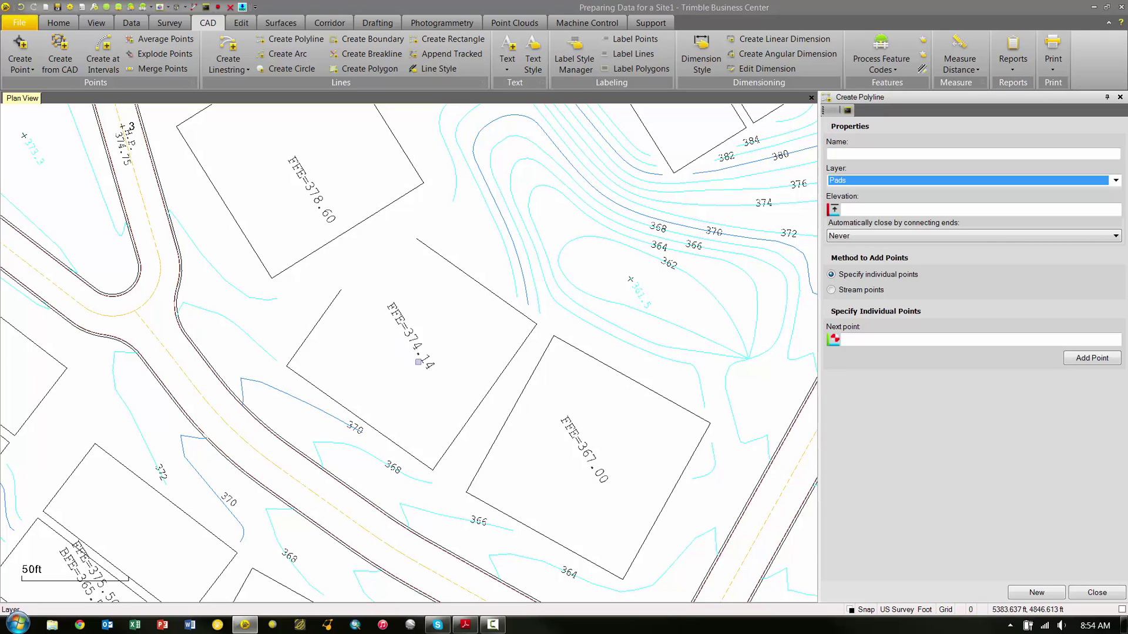
click(870, 208)
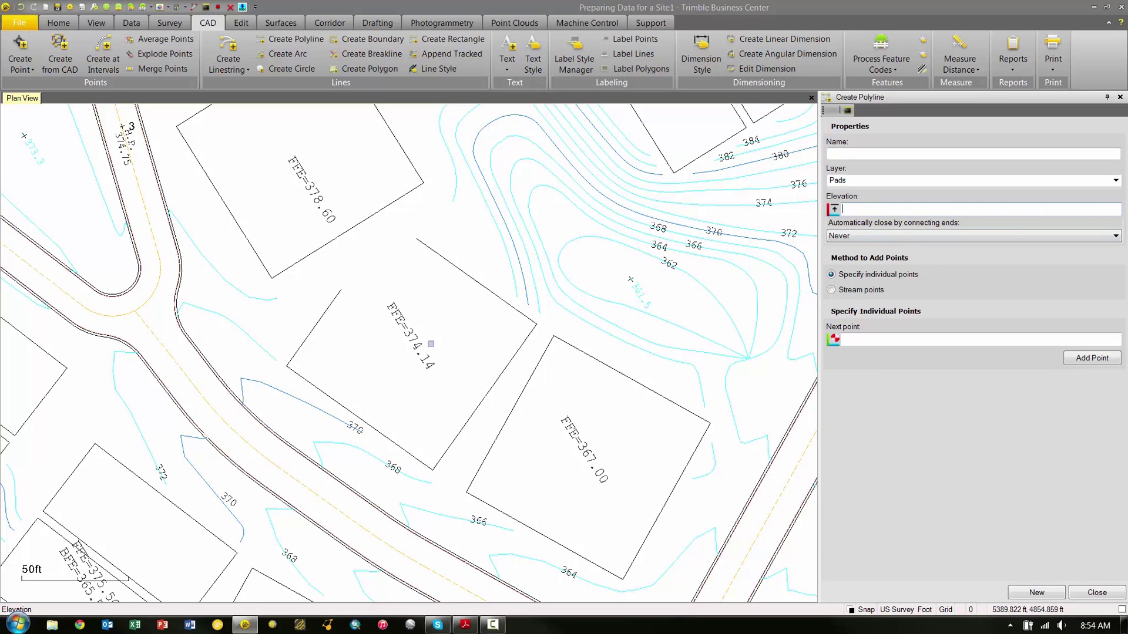
Take elevation 374.140 from the FFE=374.14 label and set automatic closing to Never
click(415, 336)
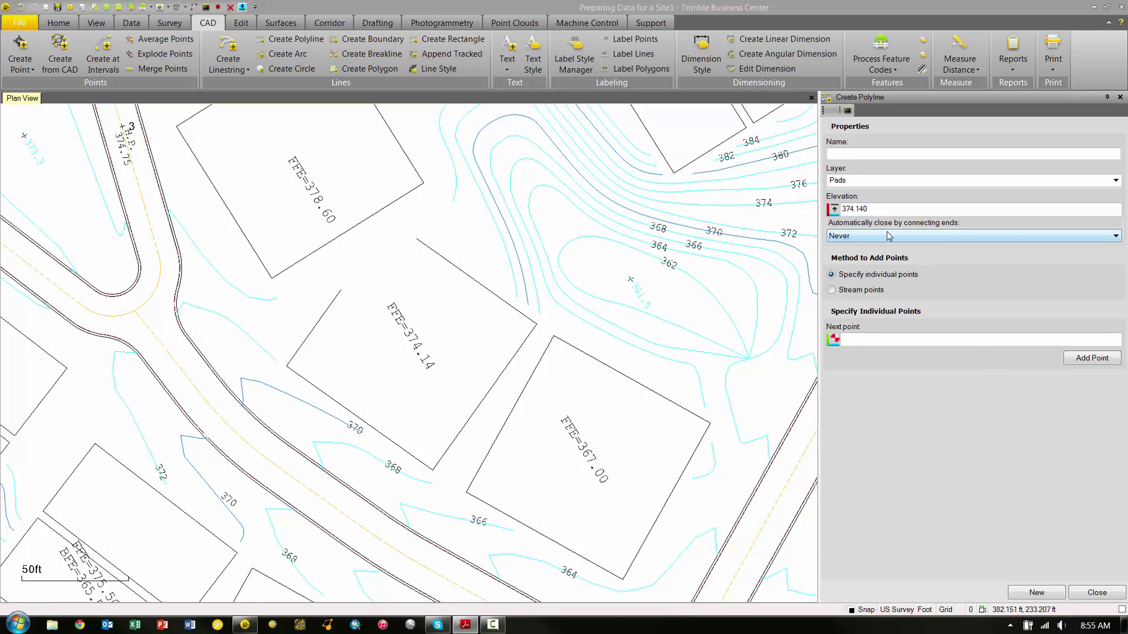
click(923, 239)
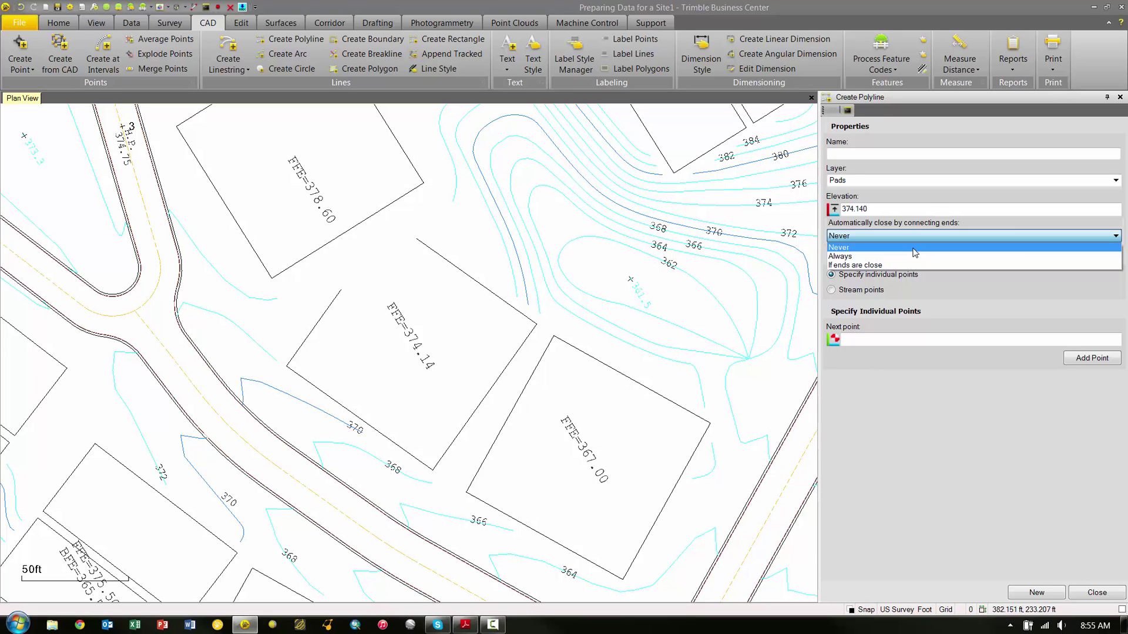
click(914, 253)
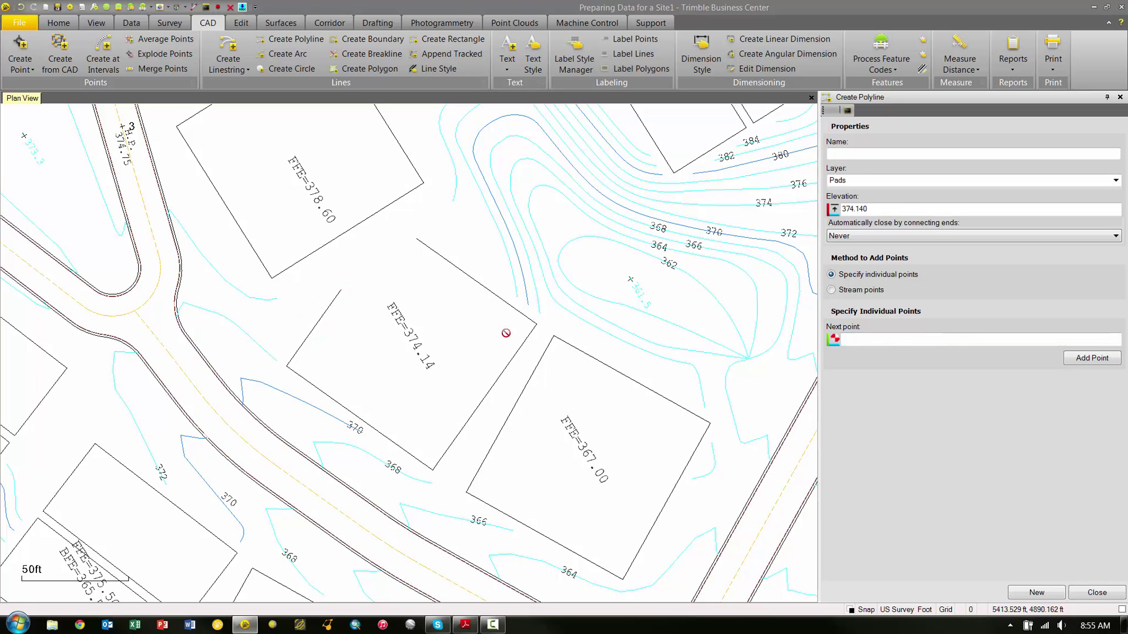
End-snap the polyline's first point to the outline's loose end at 5347.602, 4880.474
click(867, 339)
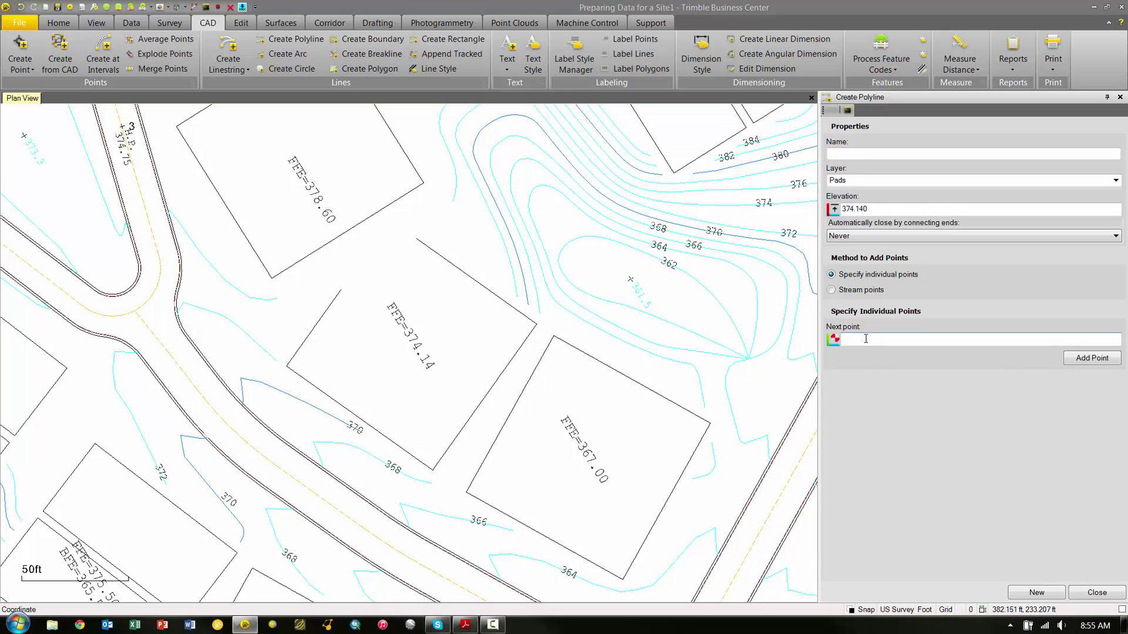
right_click(355, 285)
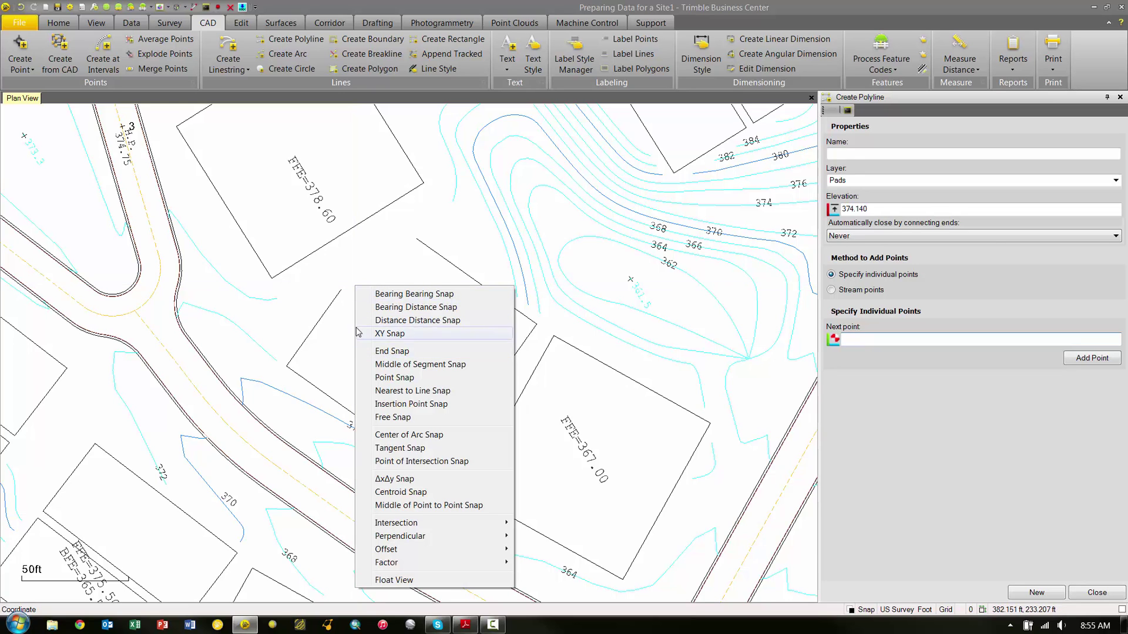
click(390, 351)
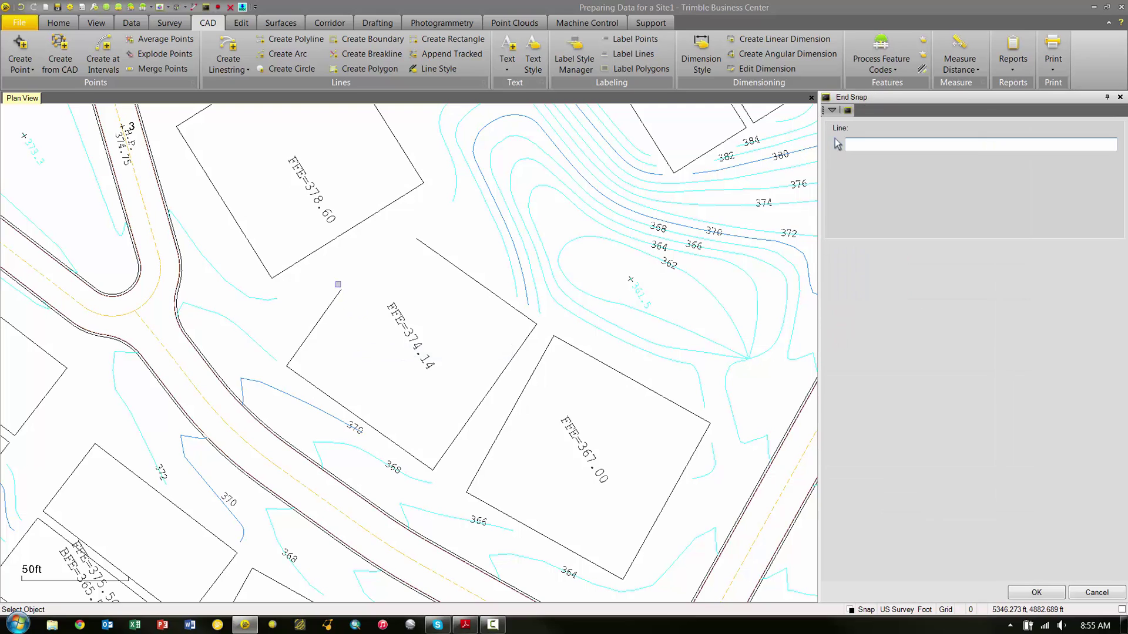
click(341, 289)
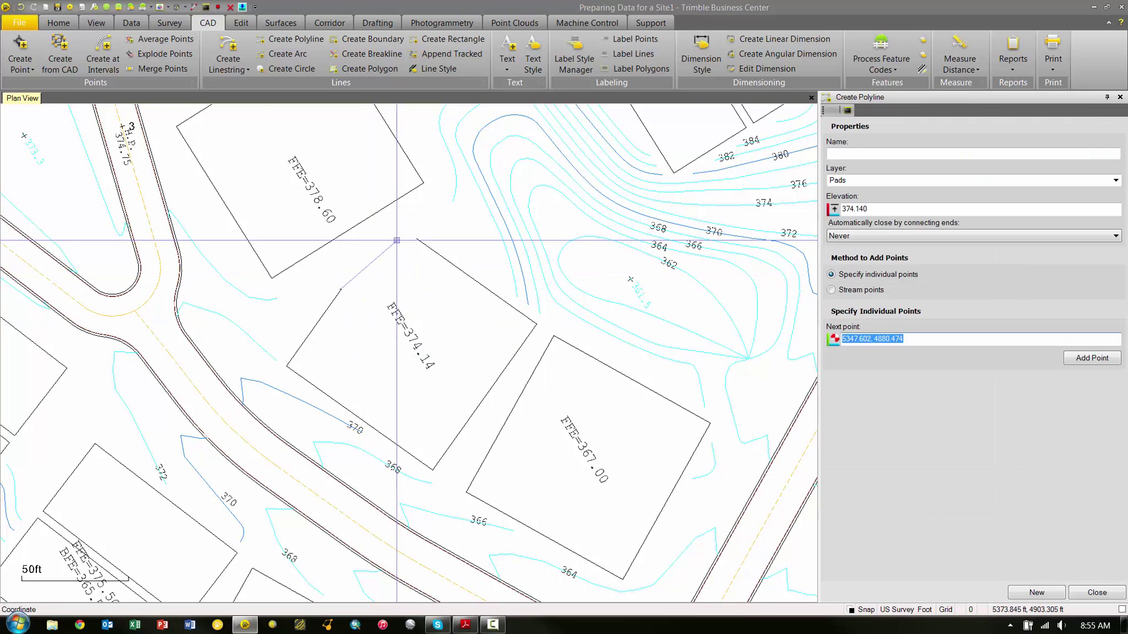
scroll(345, 272, up, 3)
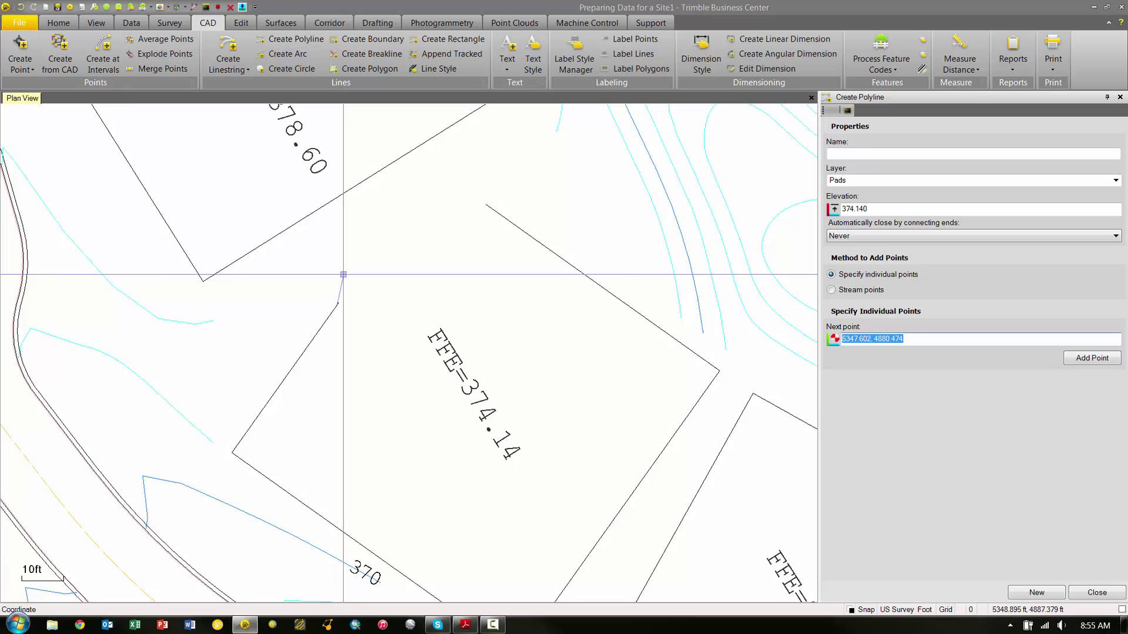
scroll(352, 275, down, 1)
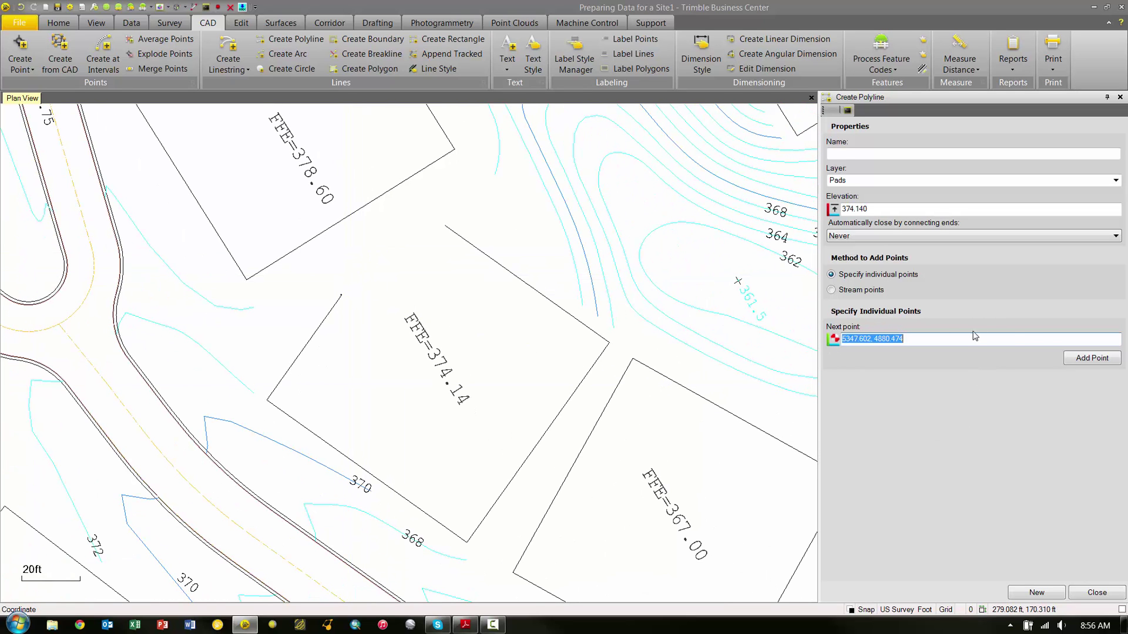
Place the next point at the two building edges' intersection, 5370.810, 4913.053
right_click(932, 339)
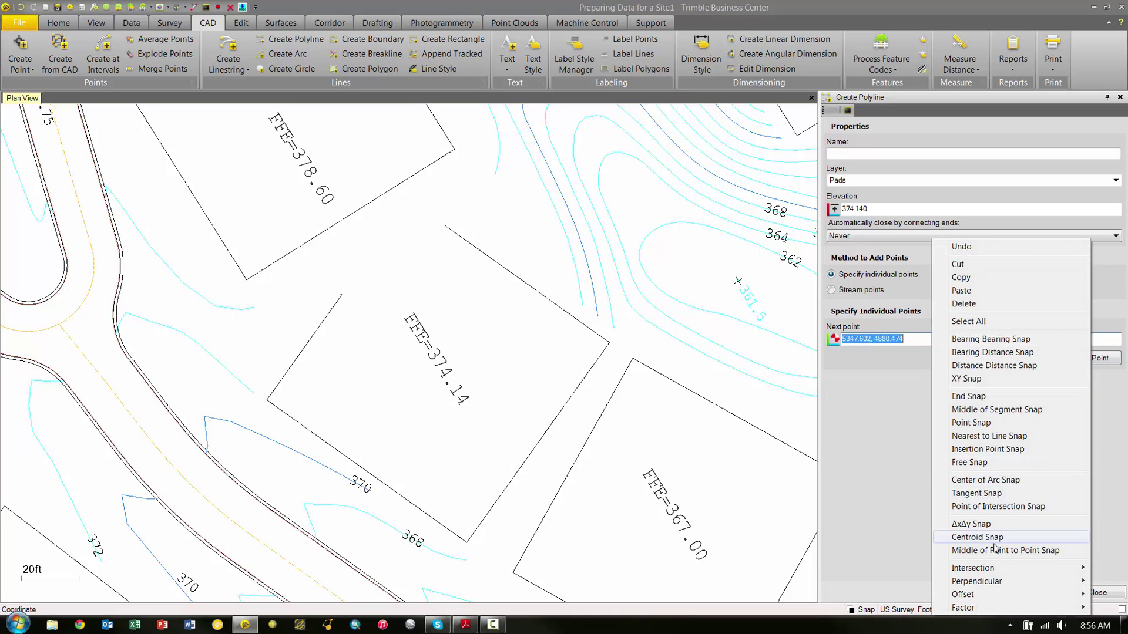
mouse_move(980, 570)
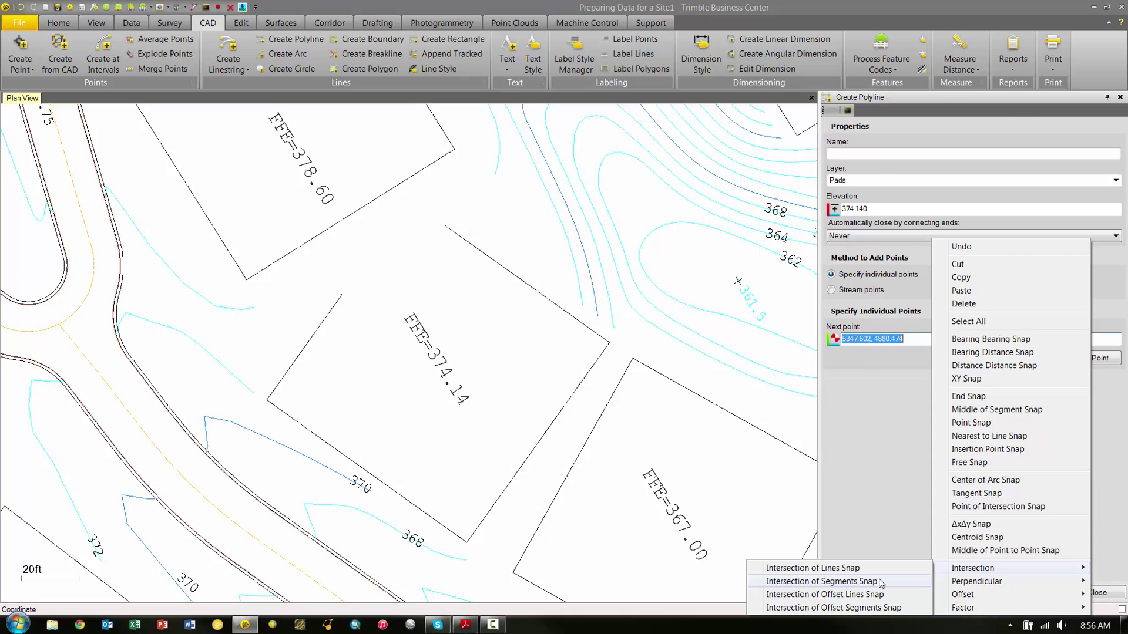
click(822, 581)
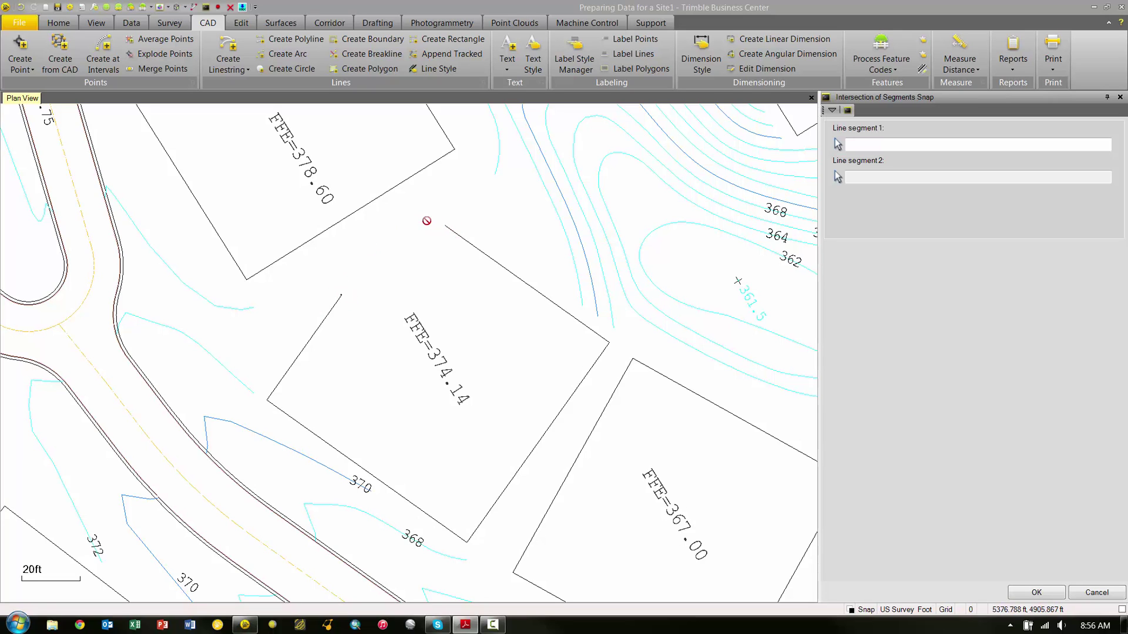
click(862, 144)
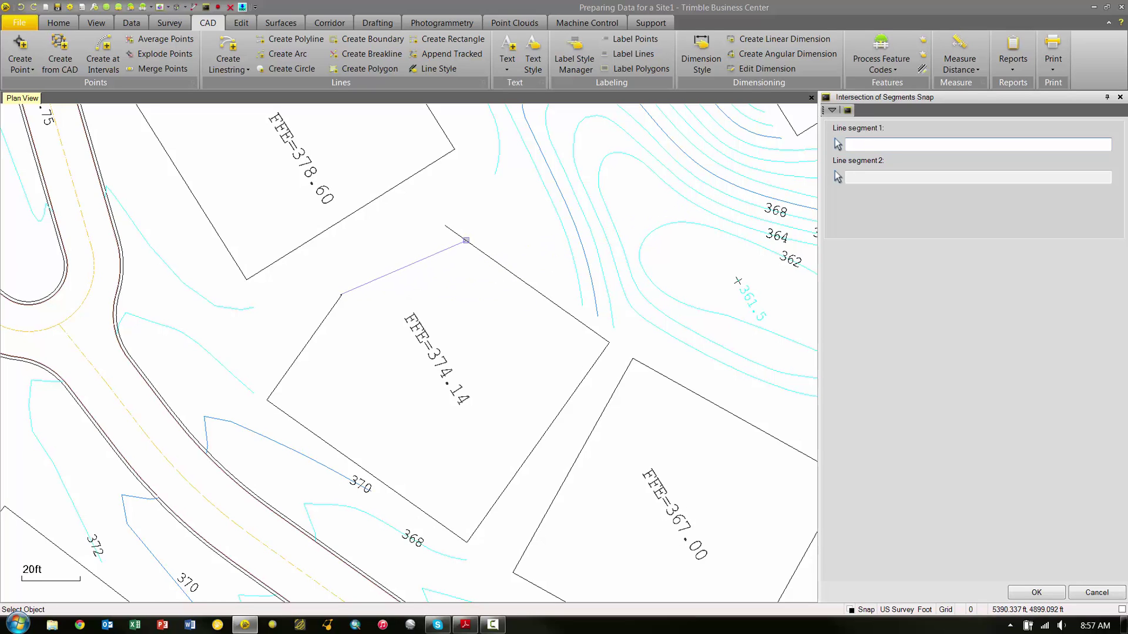
click(466, 239)
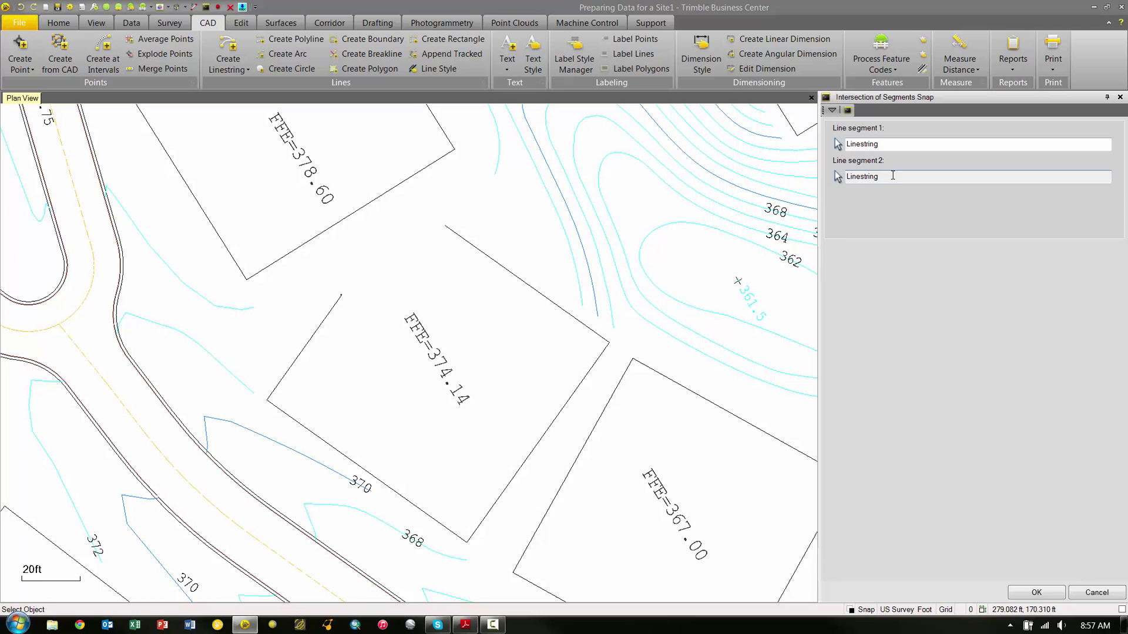
click(597, 227)
click(335, 304)
click(333, 310)
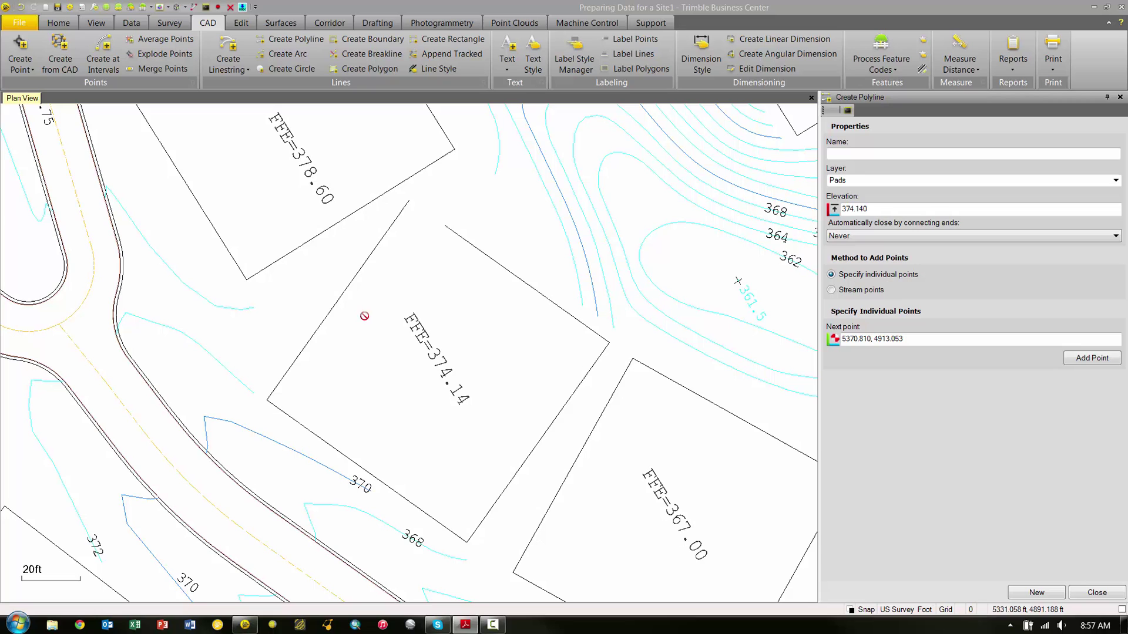
End-snap the final point to the building's right edge end and finish the Pads polyline
click(905, 341)
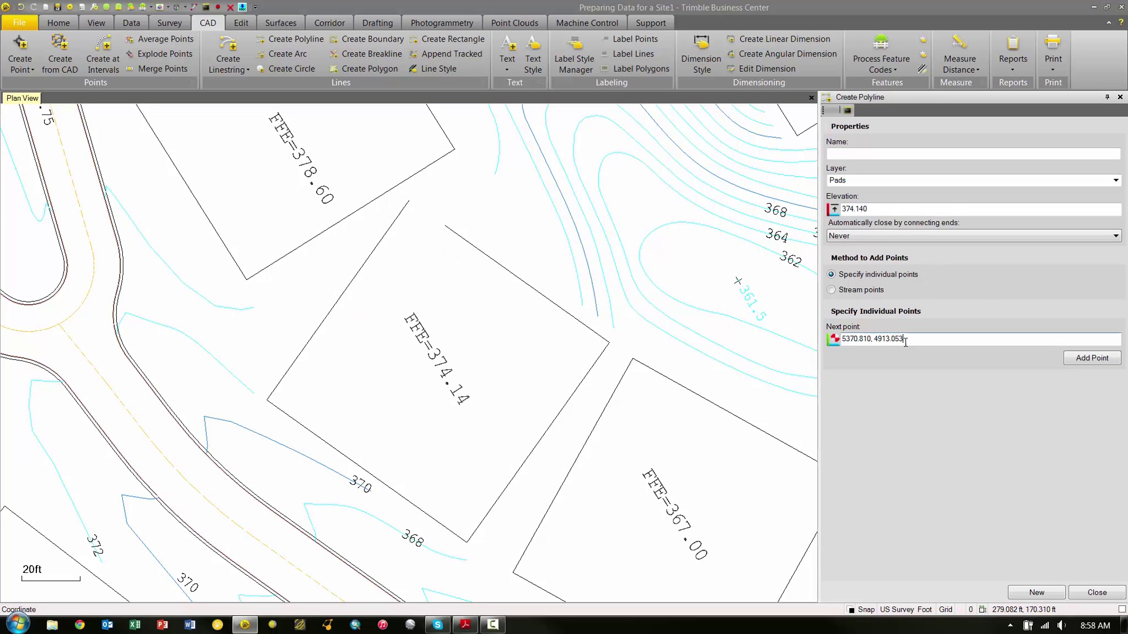
drag(914, 339, 891, 339)
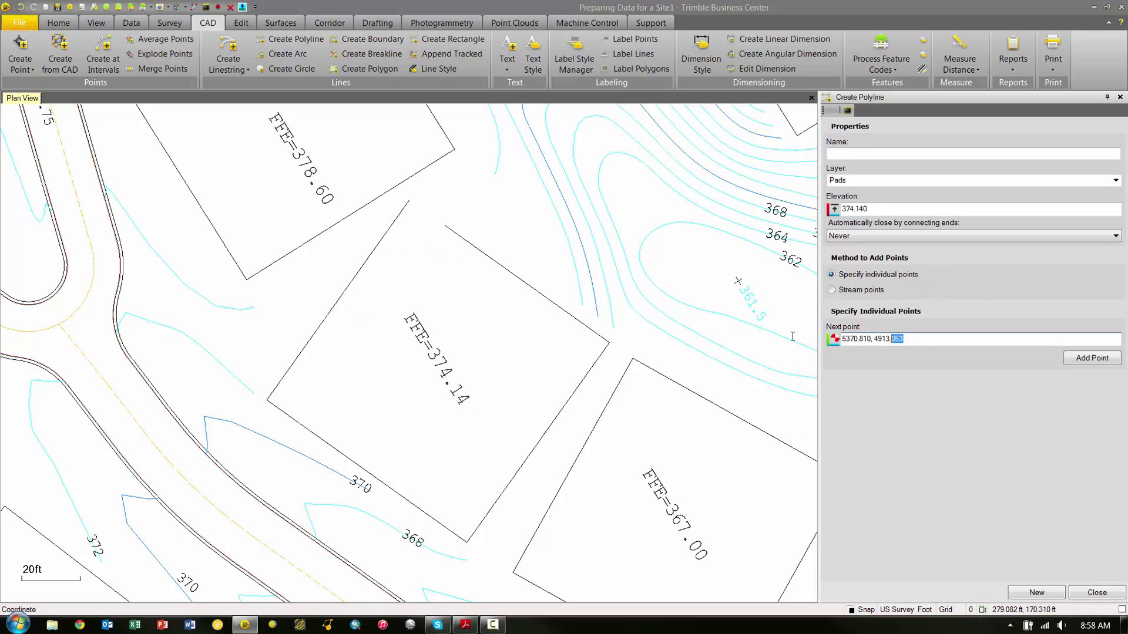
click(1107, 363)
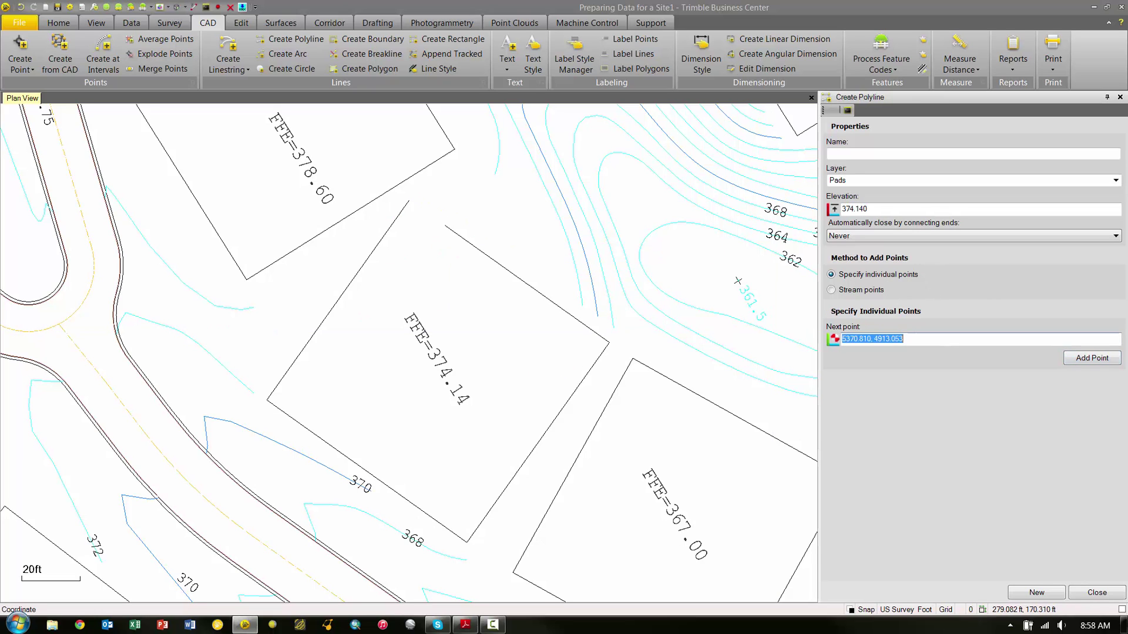
right_click(425, 216)
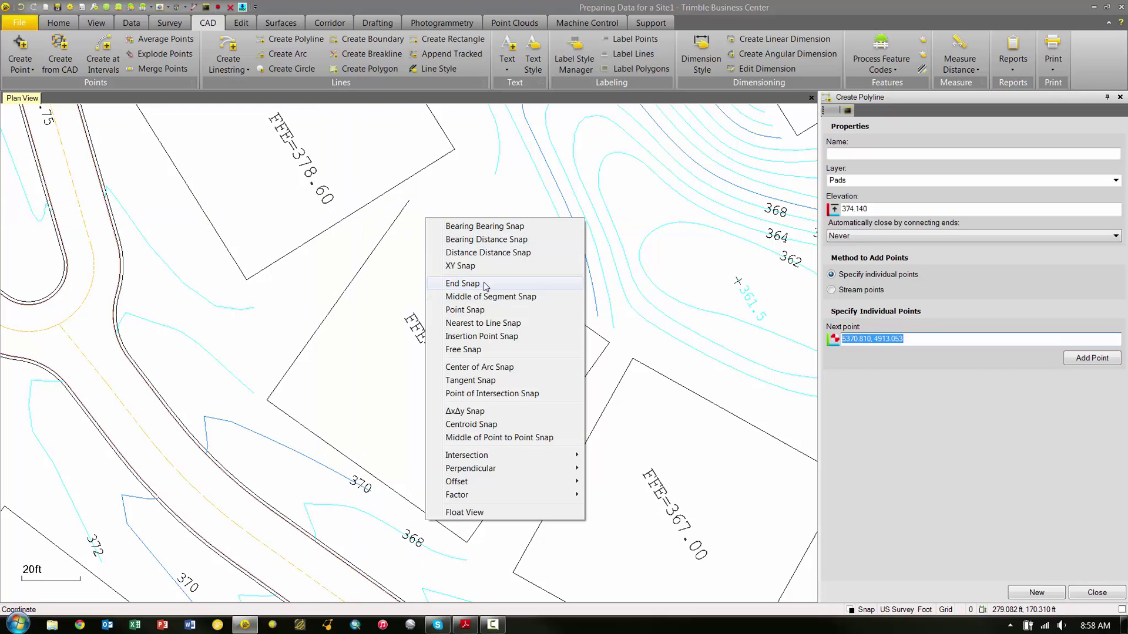
click(485, 284)
click(448, 228)
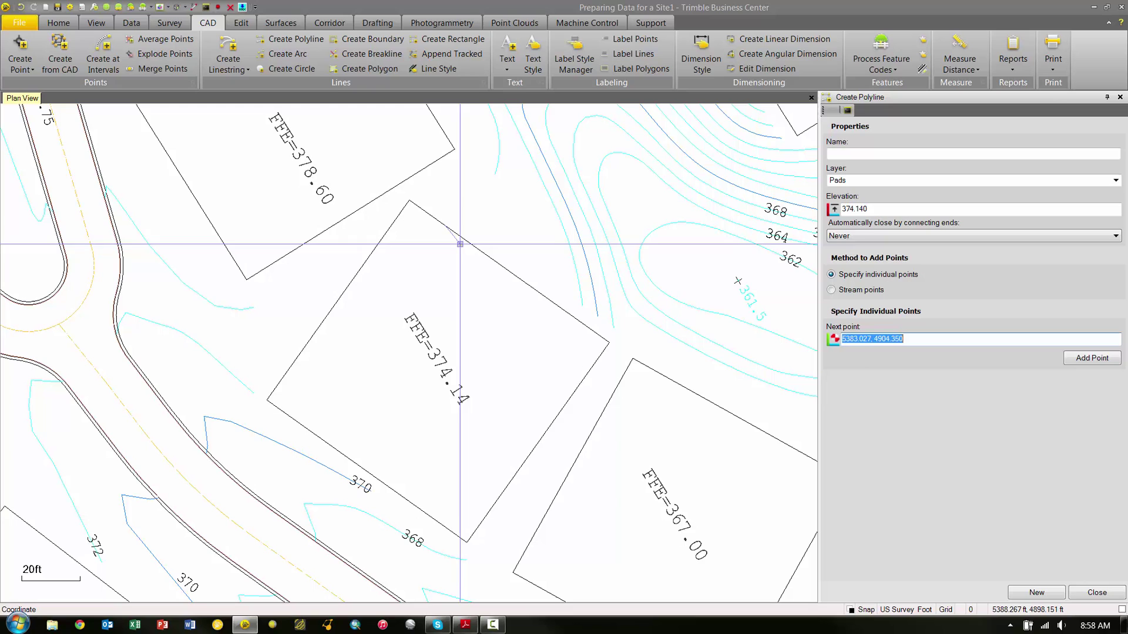
click(1097, 592)
click(438, 323)
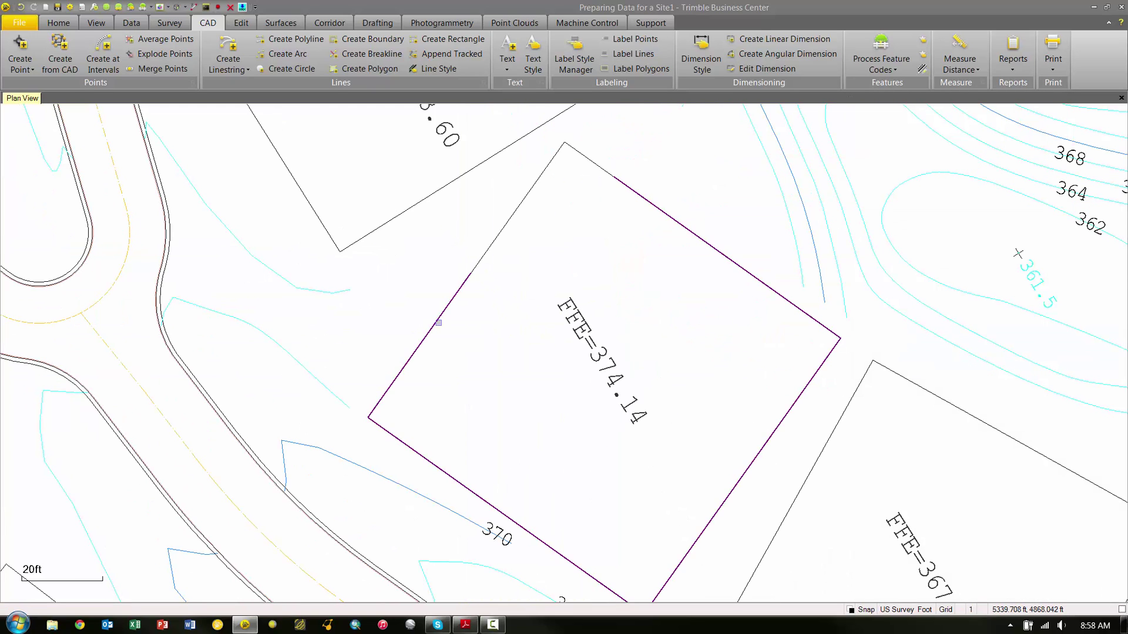
key(Escape)
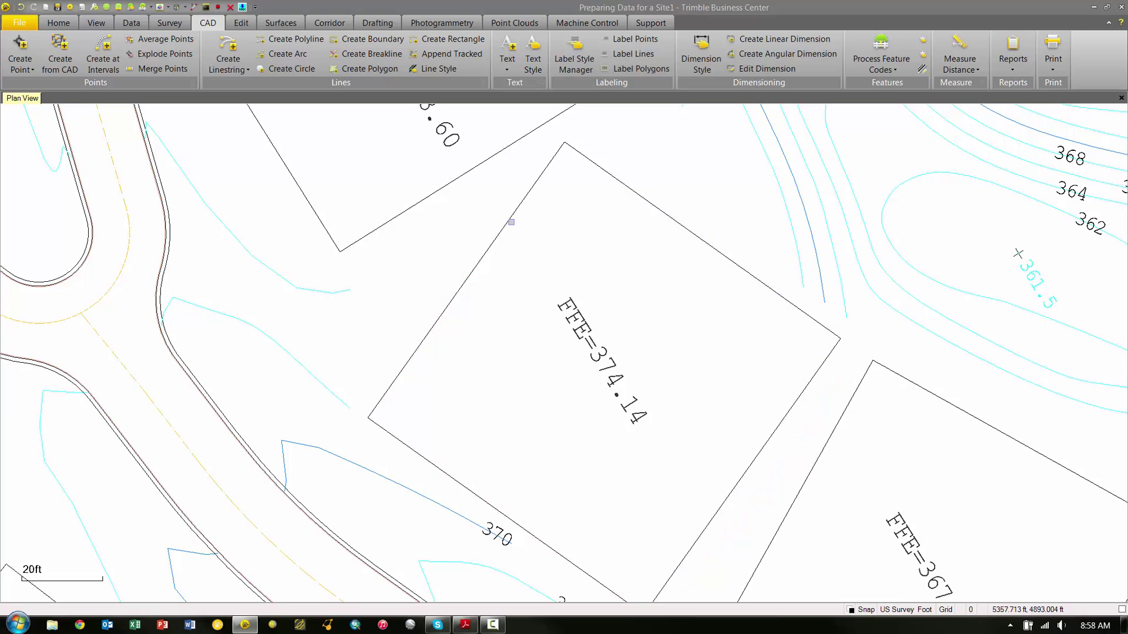
click(509, 221)
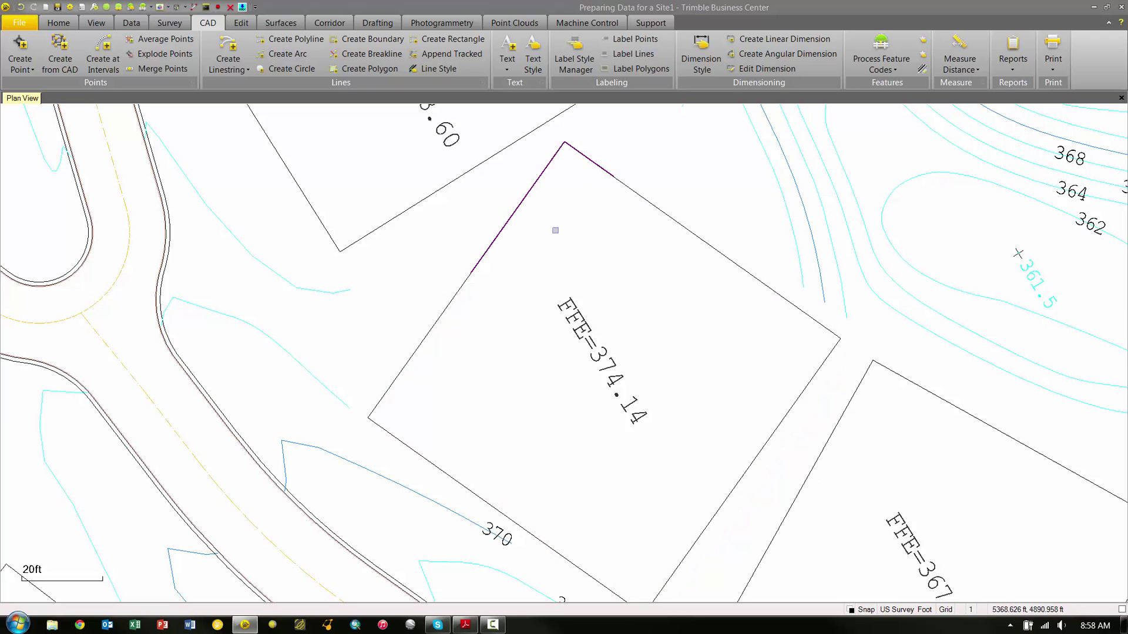
key(Escape)
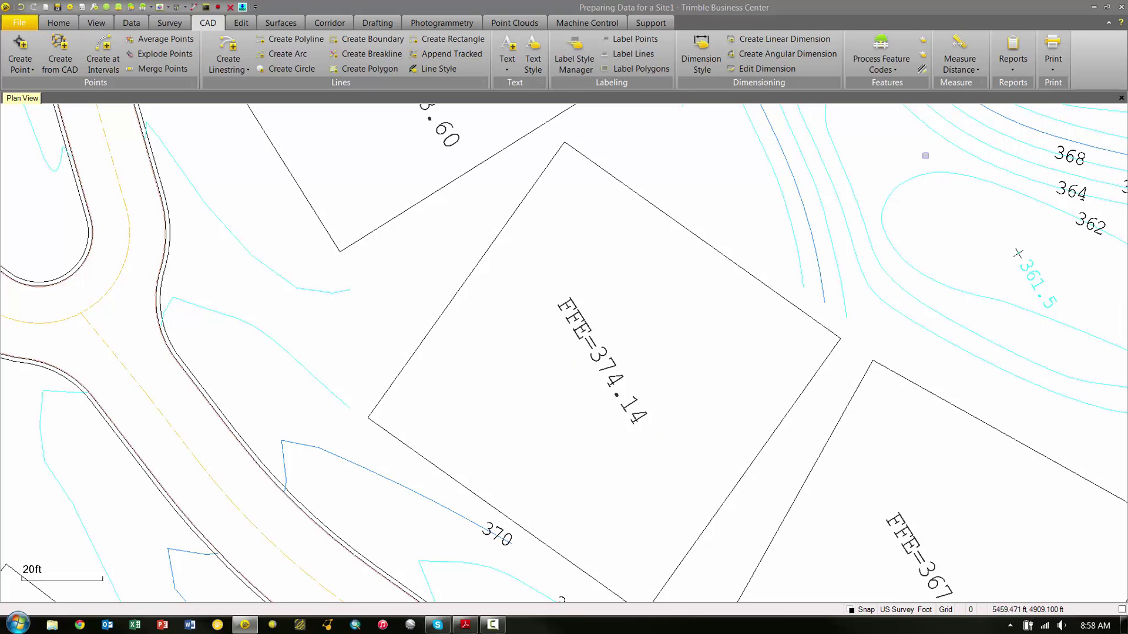
click(960, 66)
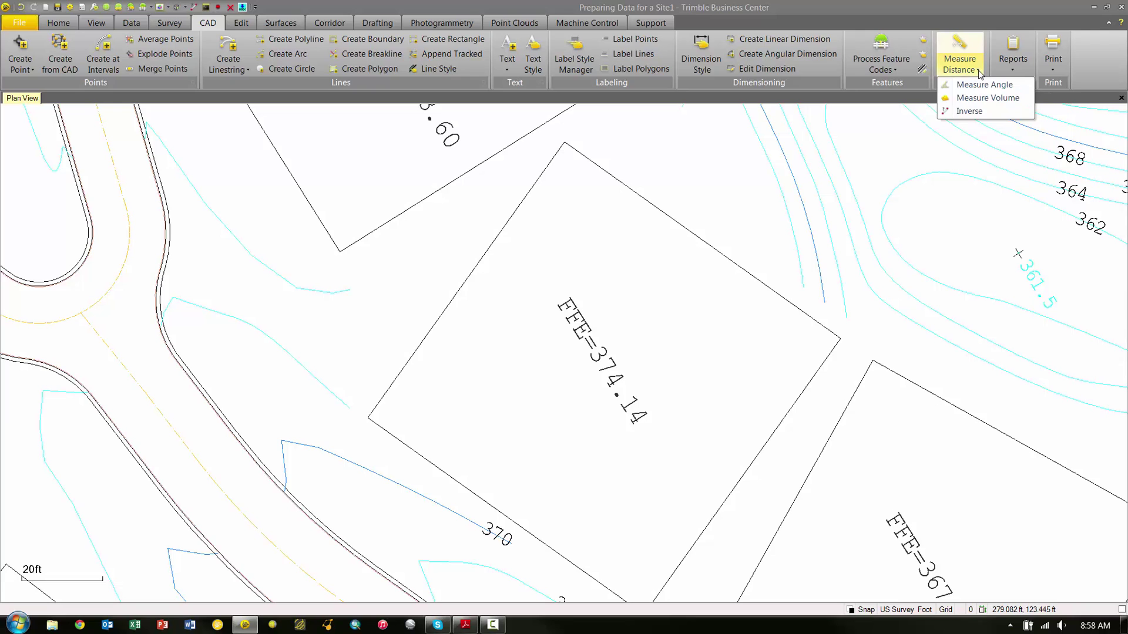
click(981, 85)
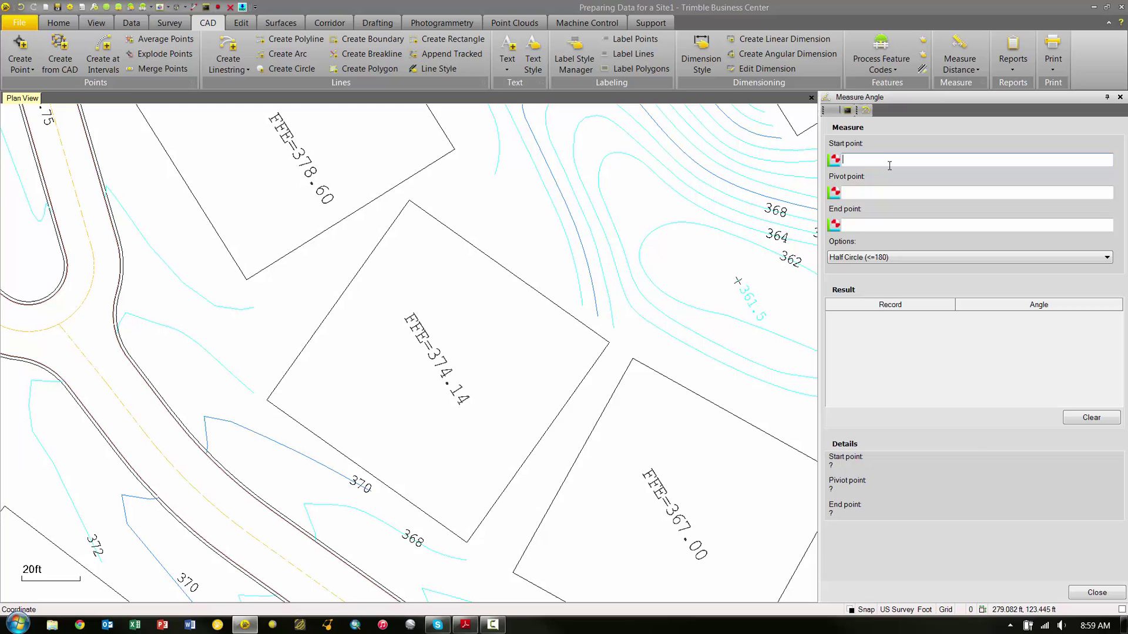
right_click(422, 262)
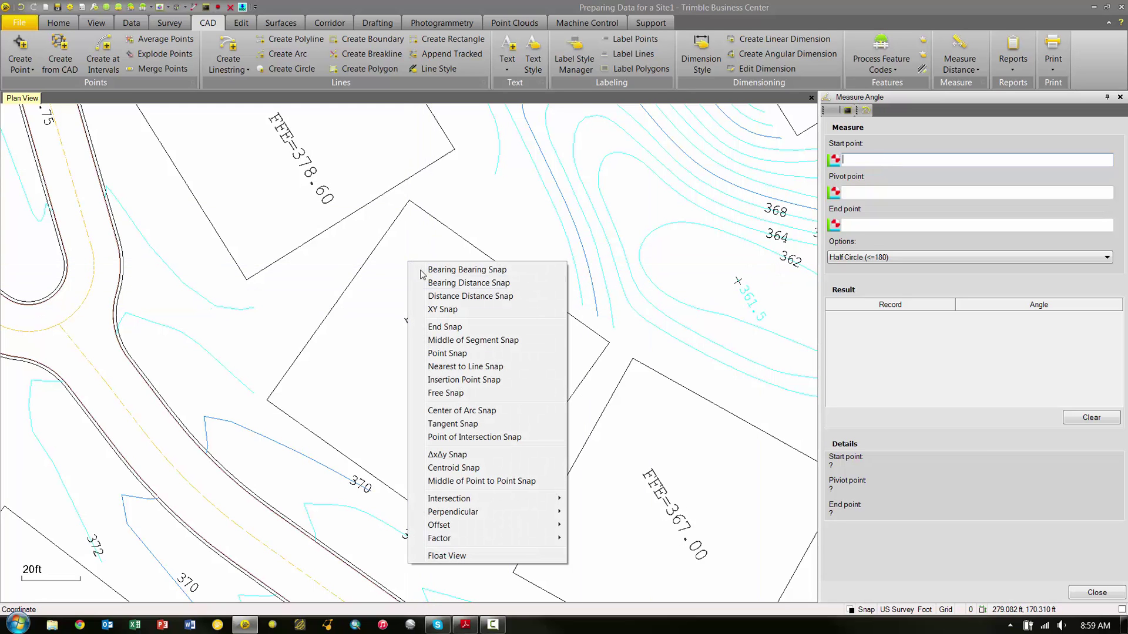
click(442, 327)
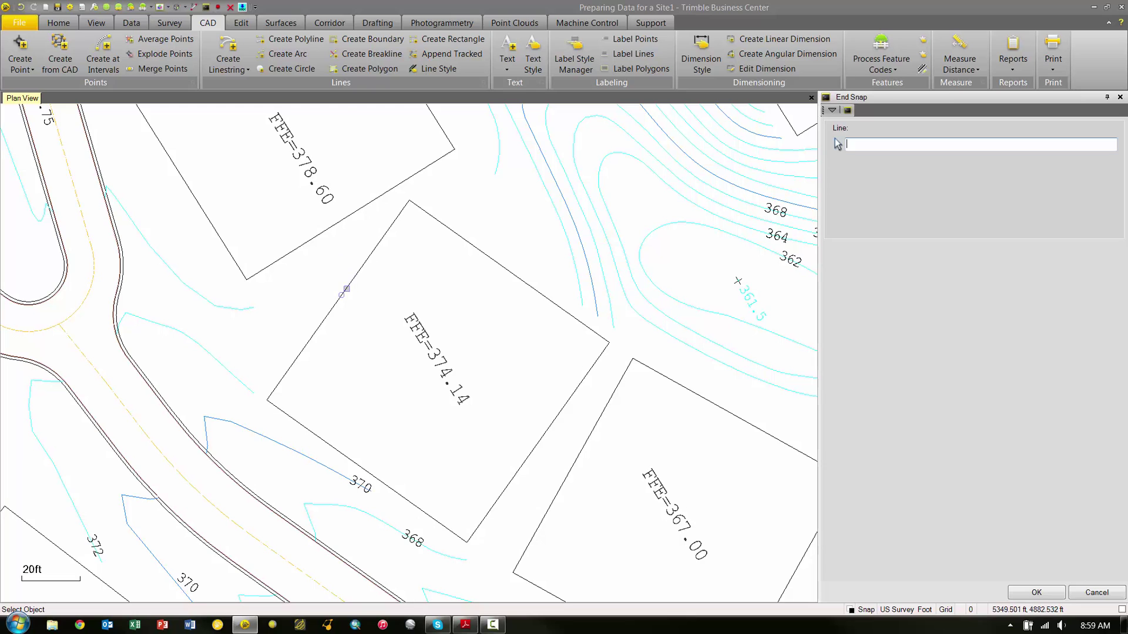
click(343, 295)
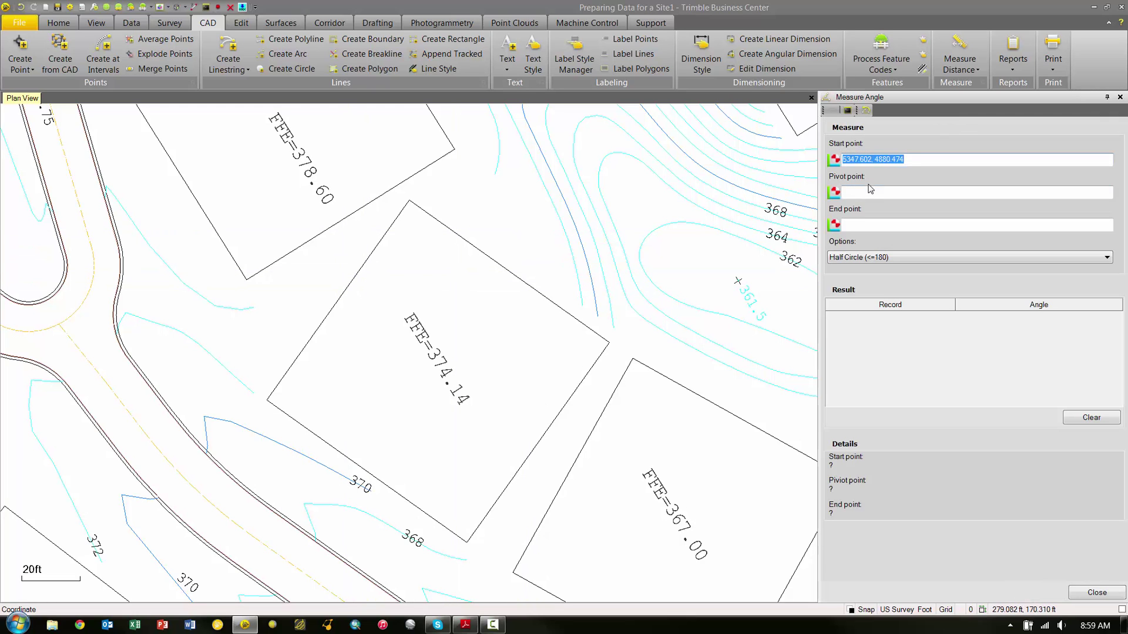
click(843, 191)
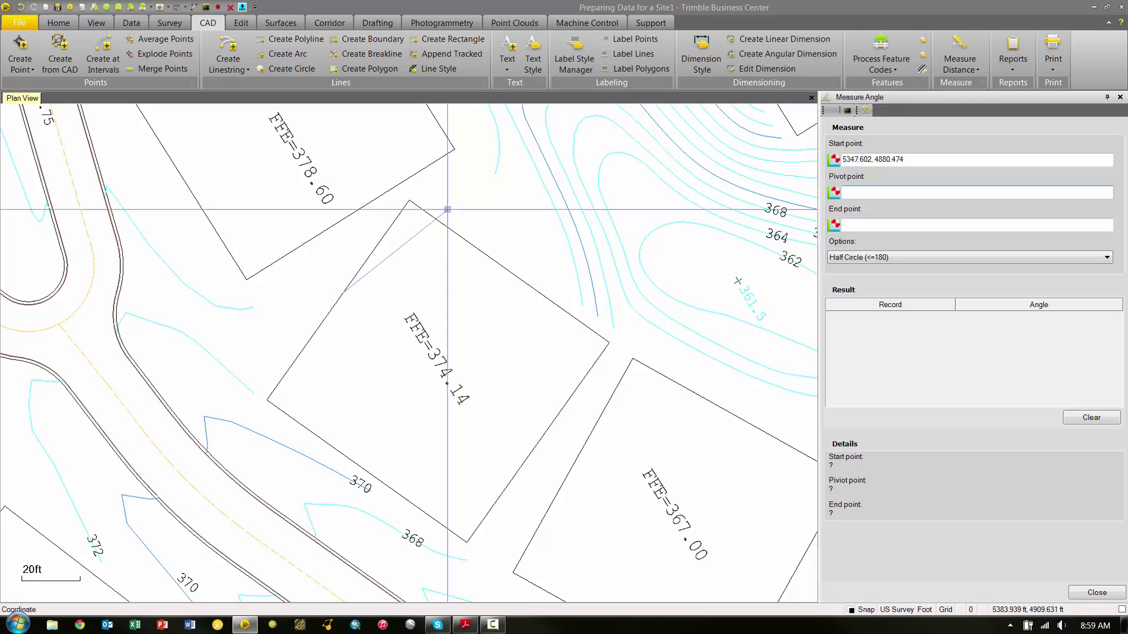
right_click(448, 211)
click(485, 275)
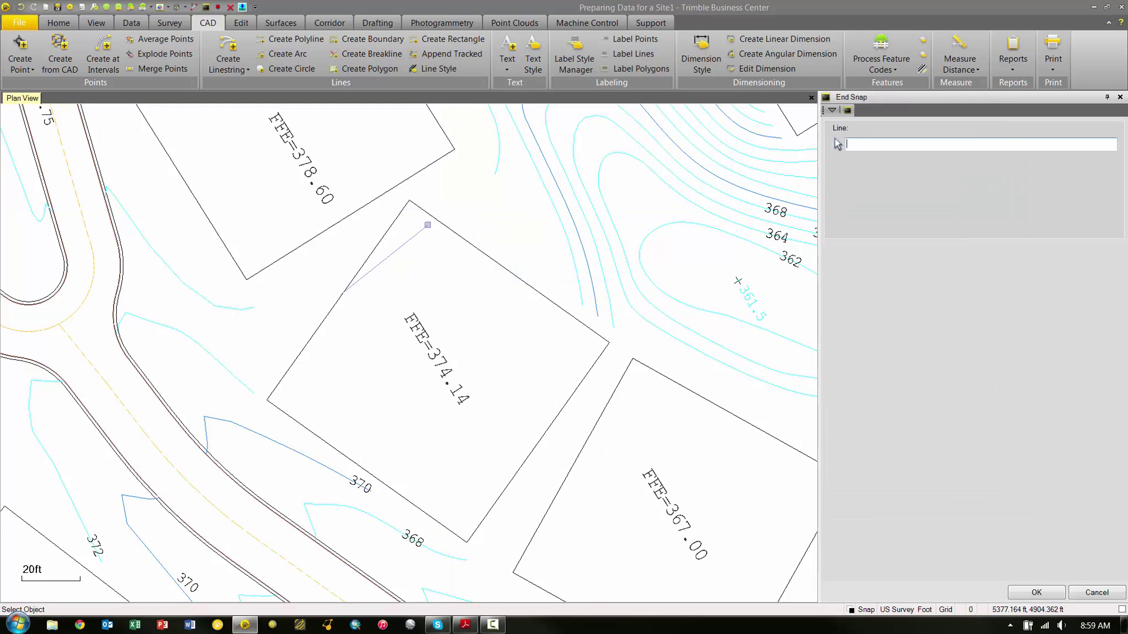
click(409, 204)
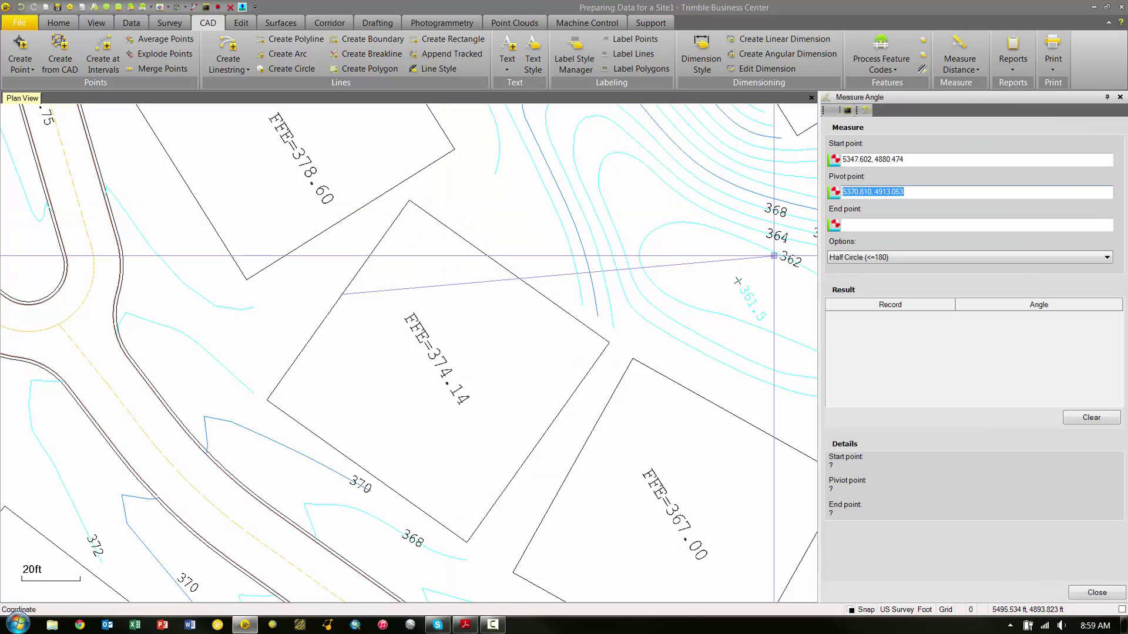
right_click(490, 197)
click(522, 265)
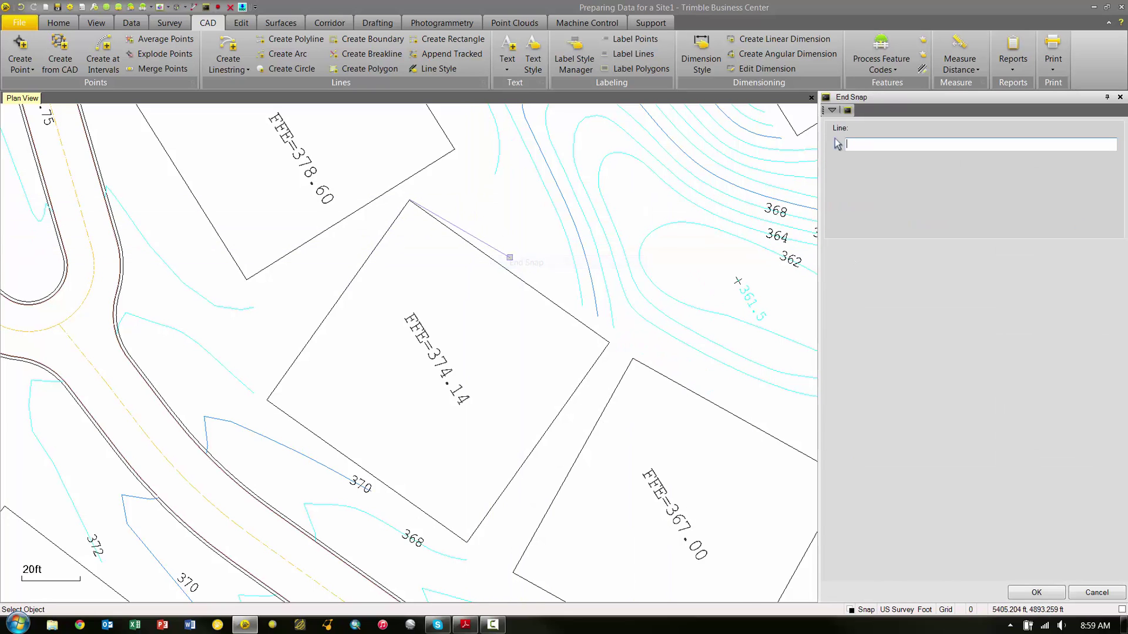
click(450, 229)
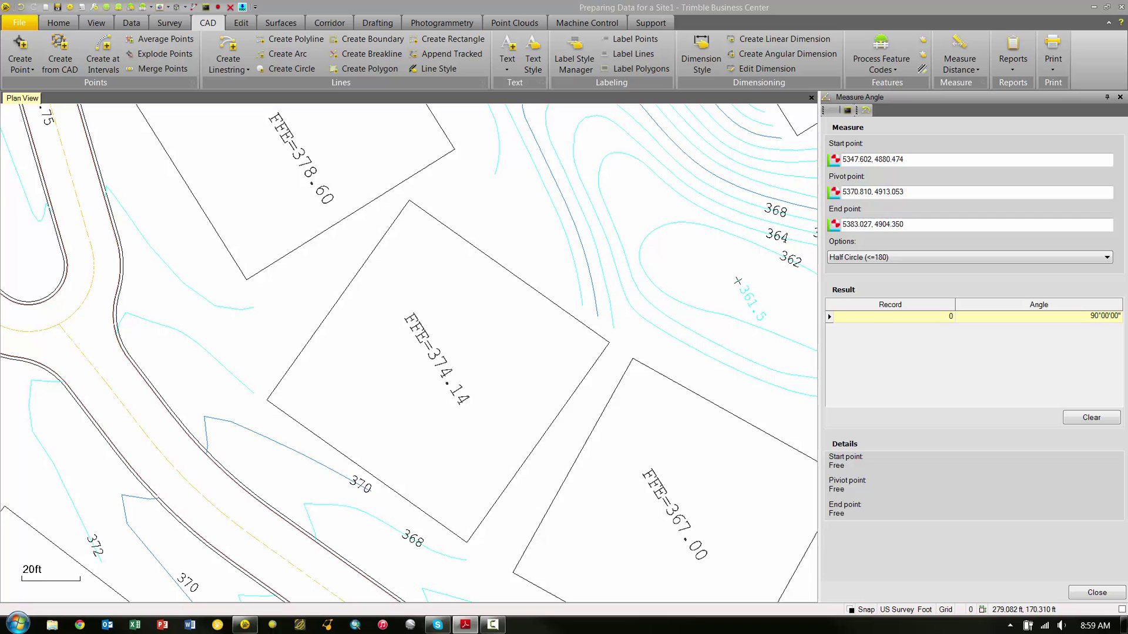
click(1097, 593)
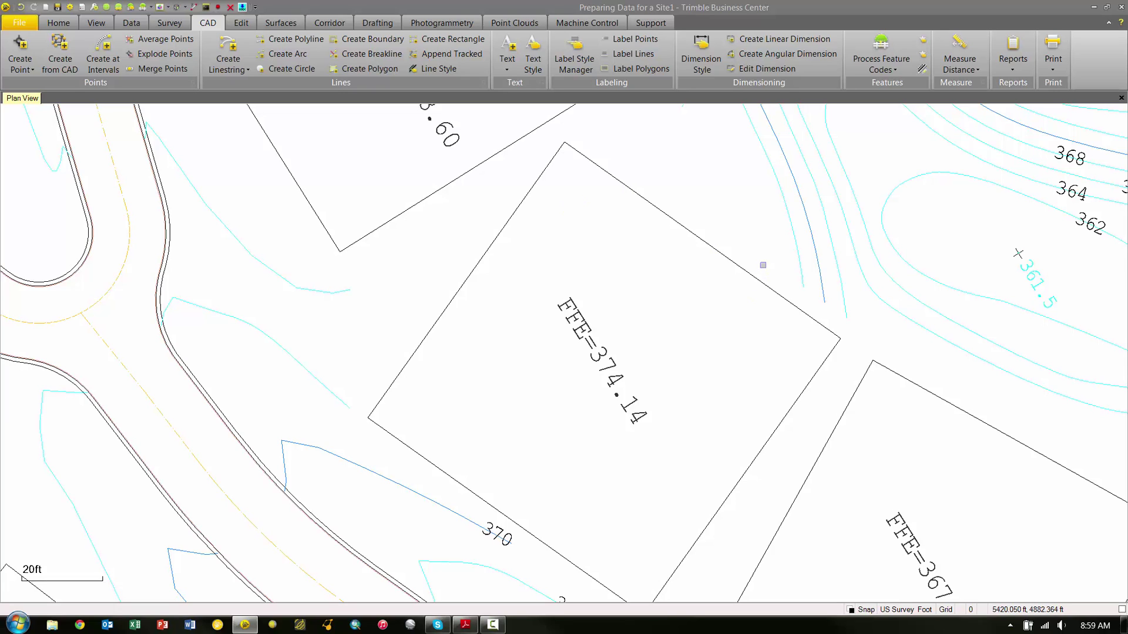
Join the new corner polyline onto the FFE=374.14 outline as the base line
click(242, 23)
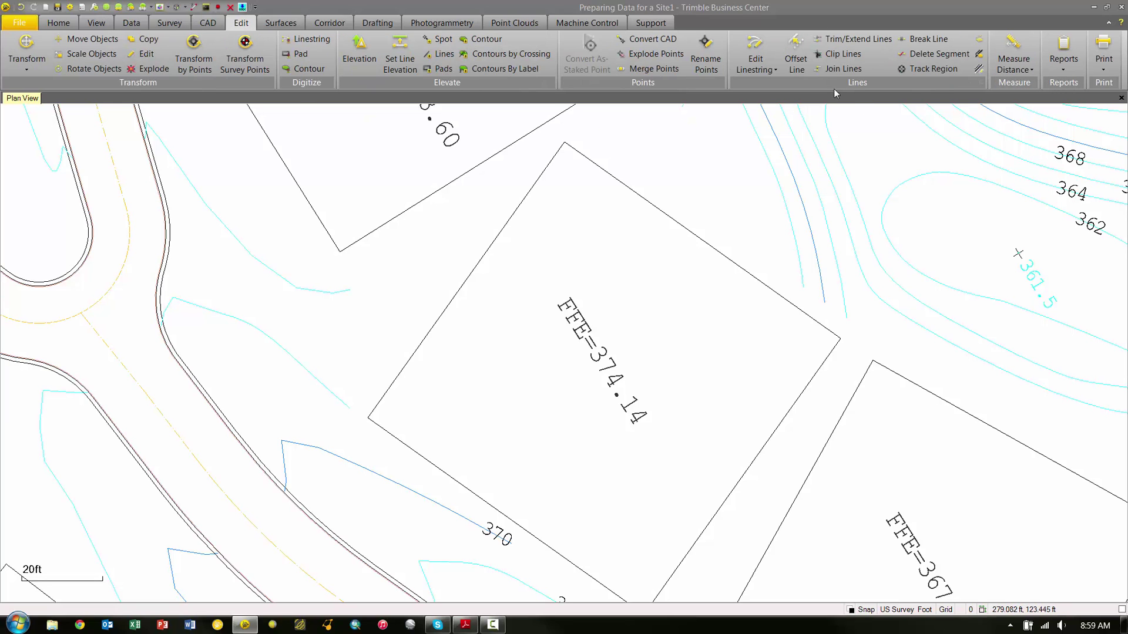
click(836, 69)
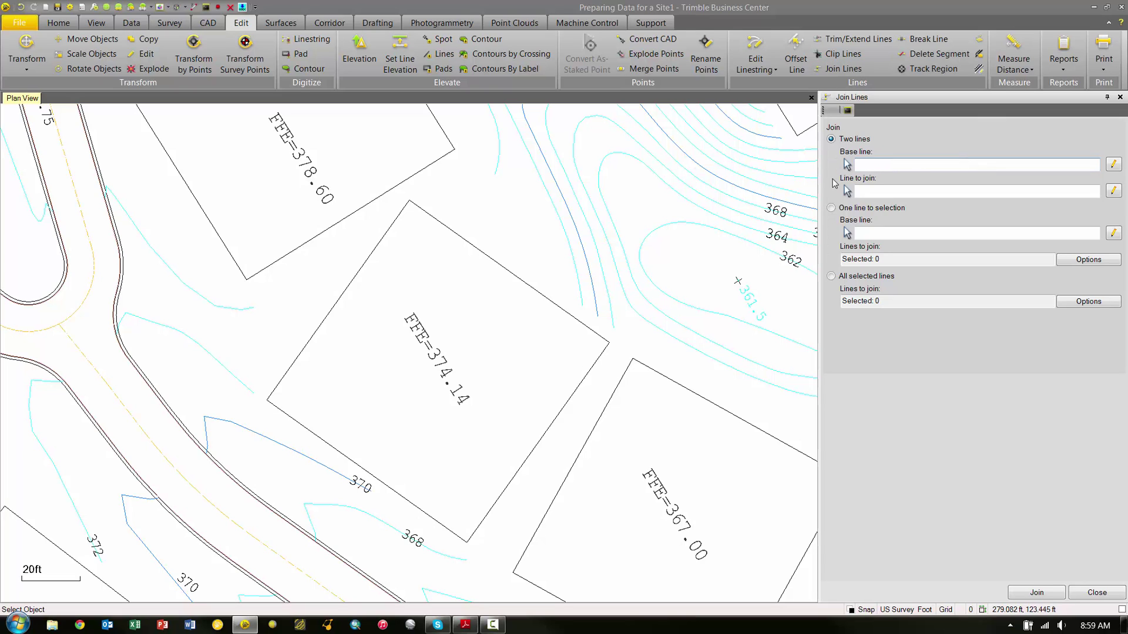
click(571, 314)
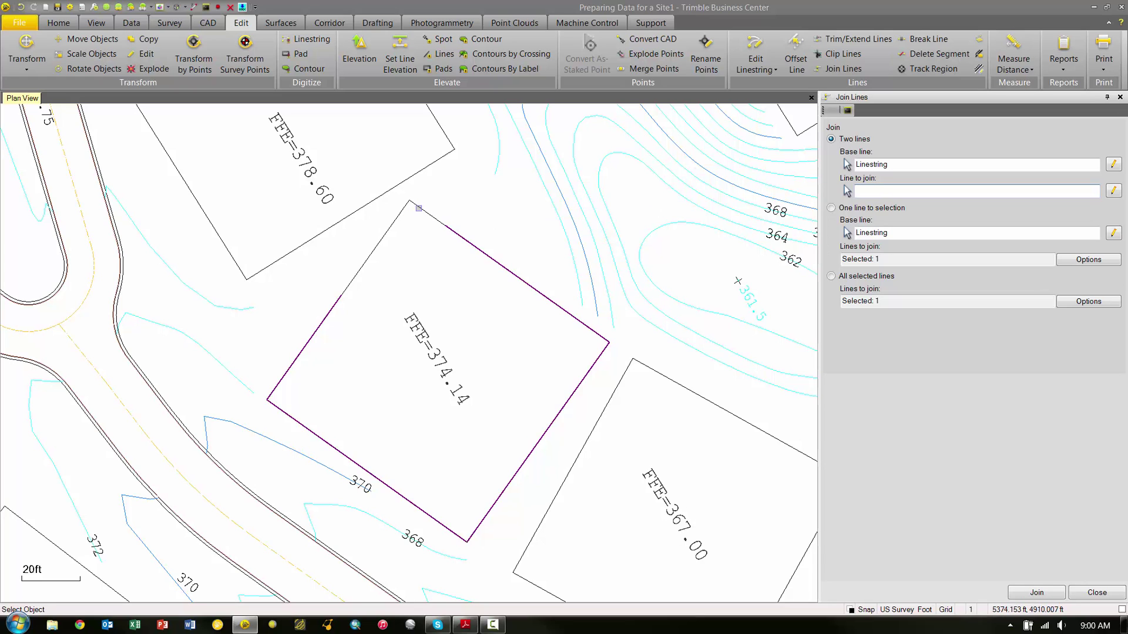
click(419, 210)
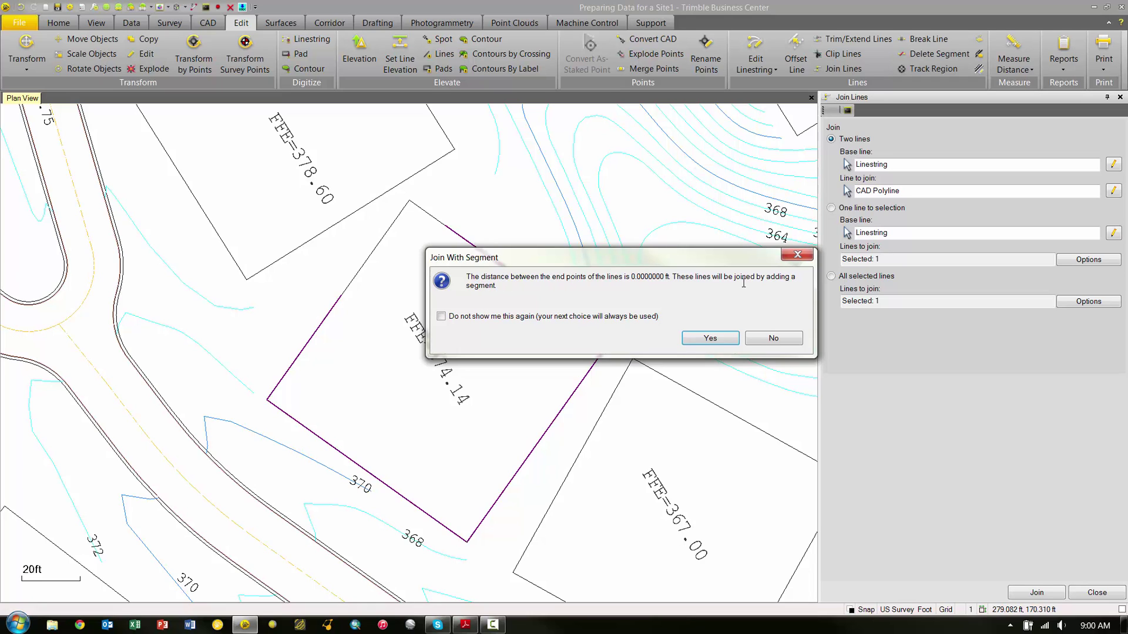
click(711, 340)
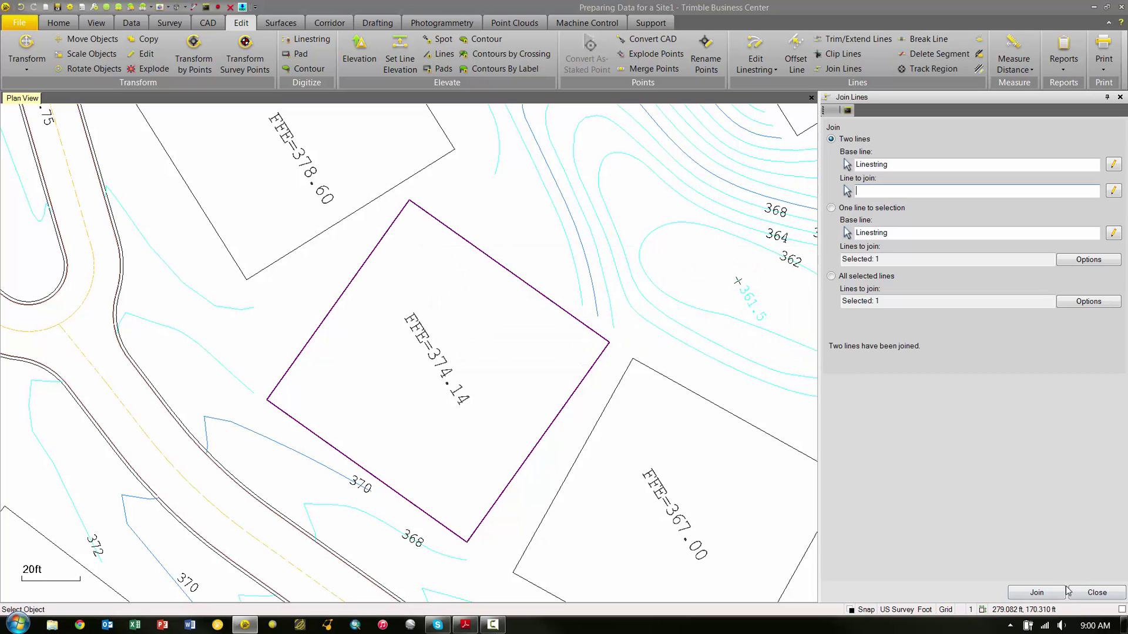
Close Join Lines, clear the selection, and click the outline to confirm it selects as one polyline
click(1097, 593)
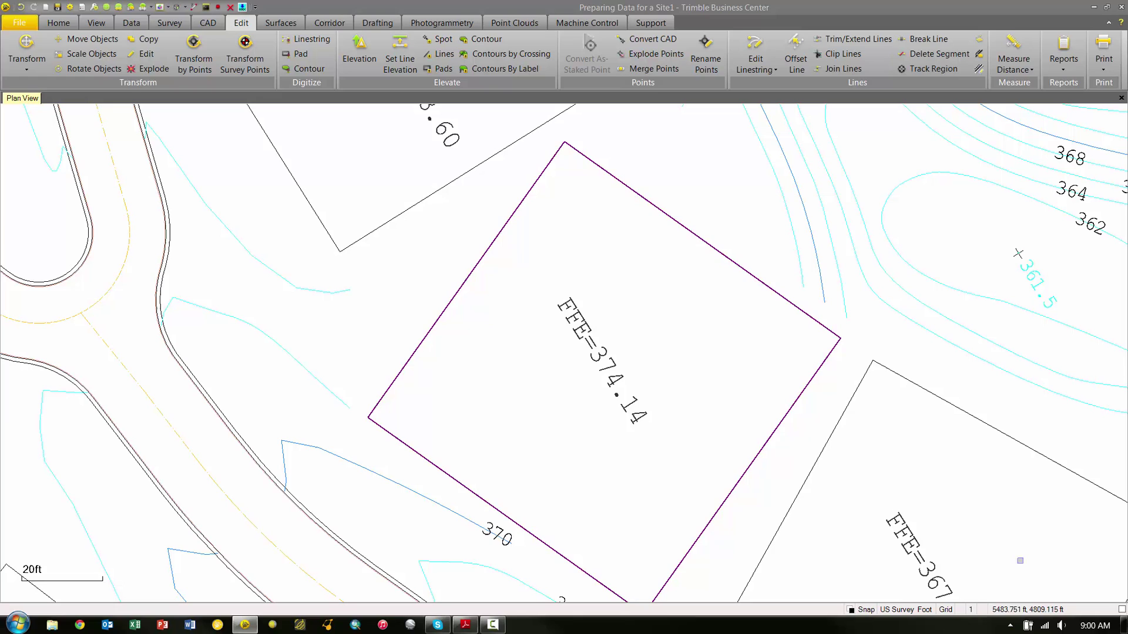
key(Escape)
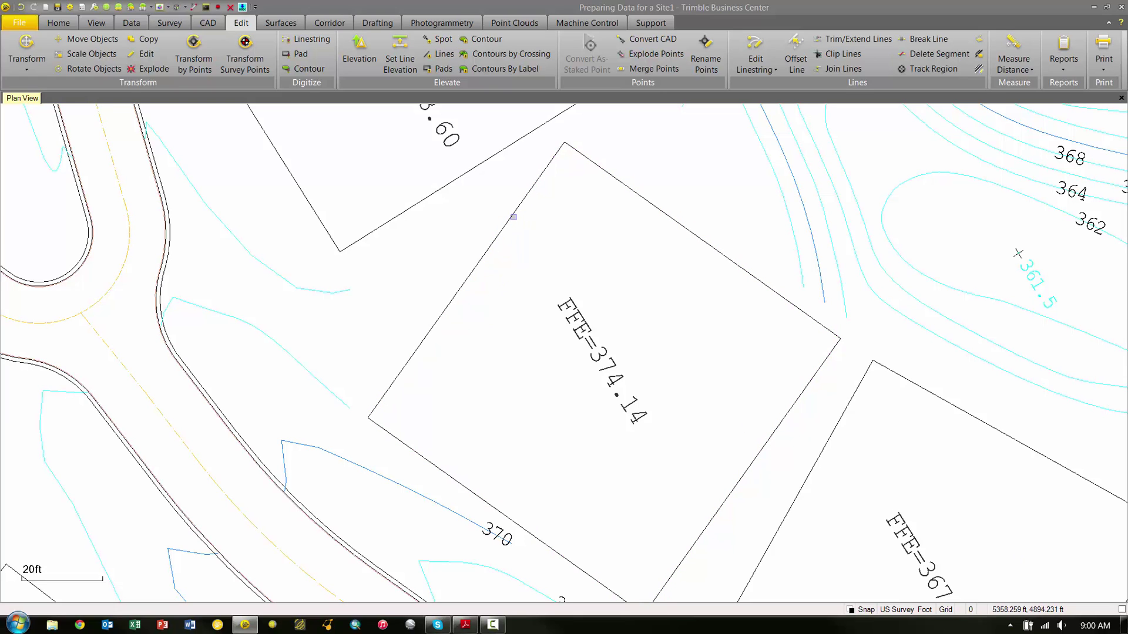
click(513, 216)
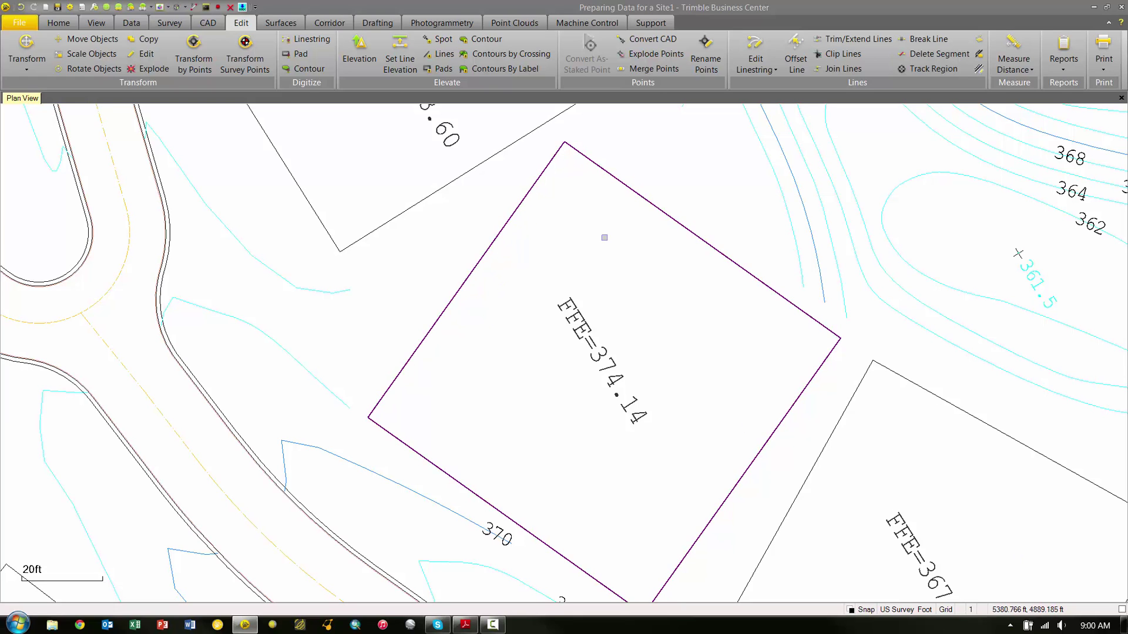